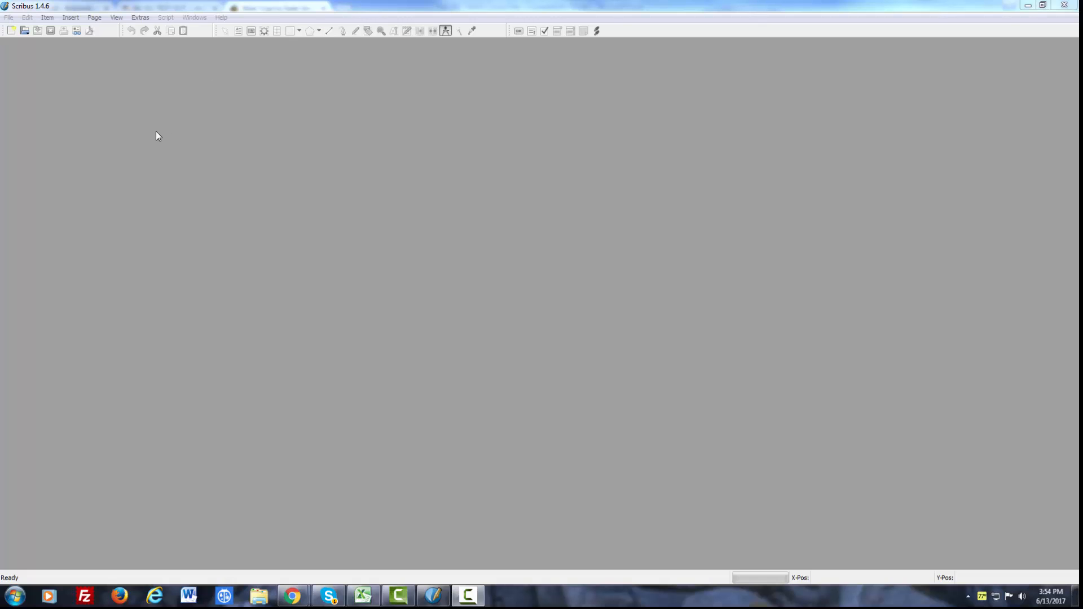
Create a new single-page Letter document in portrait orientation with 0.5 in margins and inches as the default unit
left_click(9, 17)
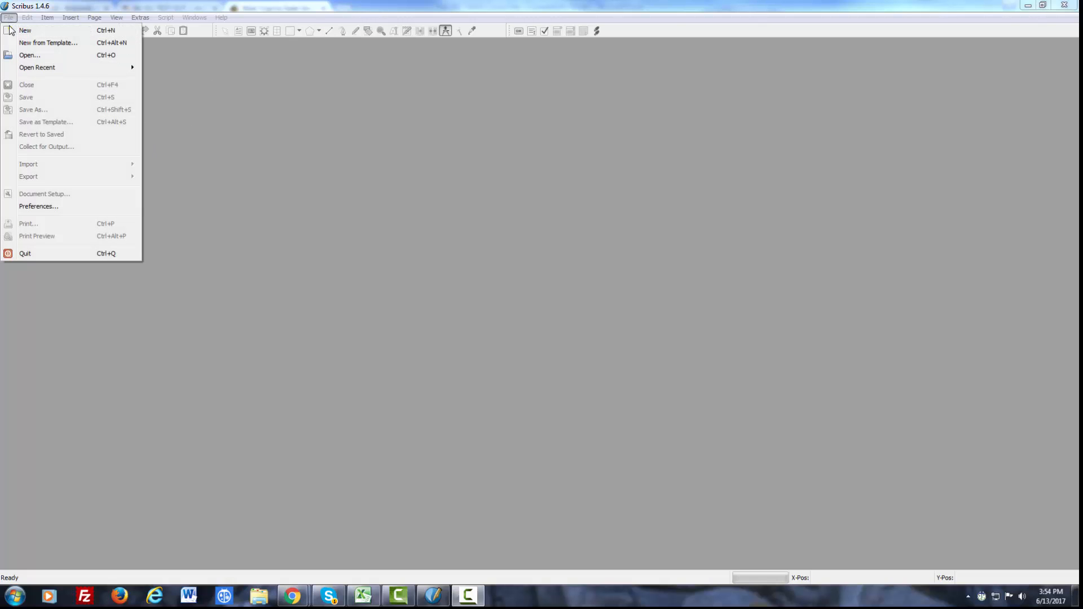
left_click(30, 28)
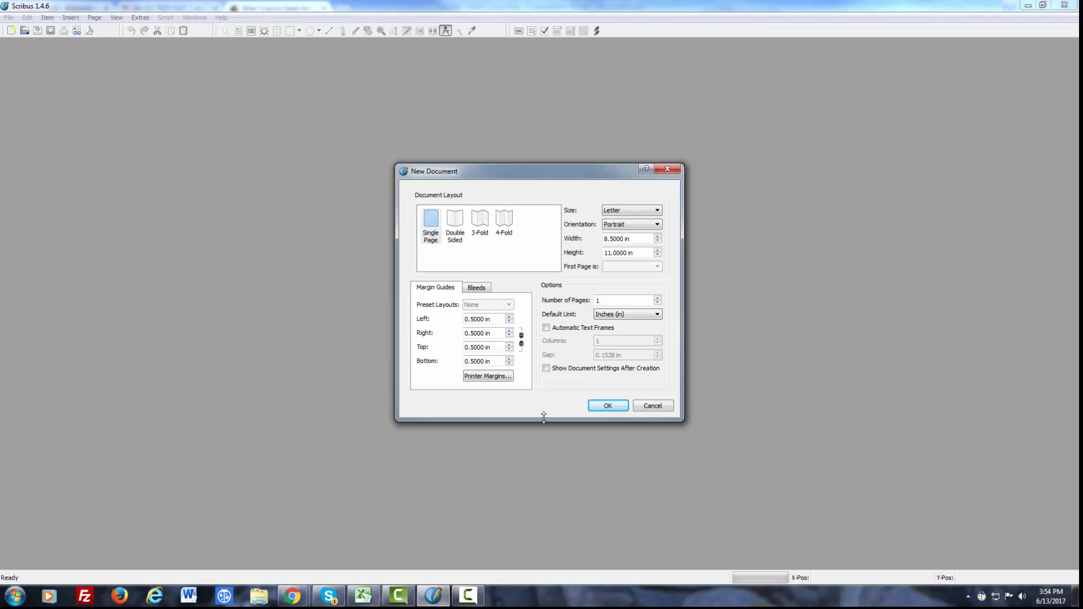
left_click(611, 407)
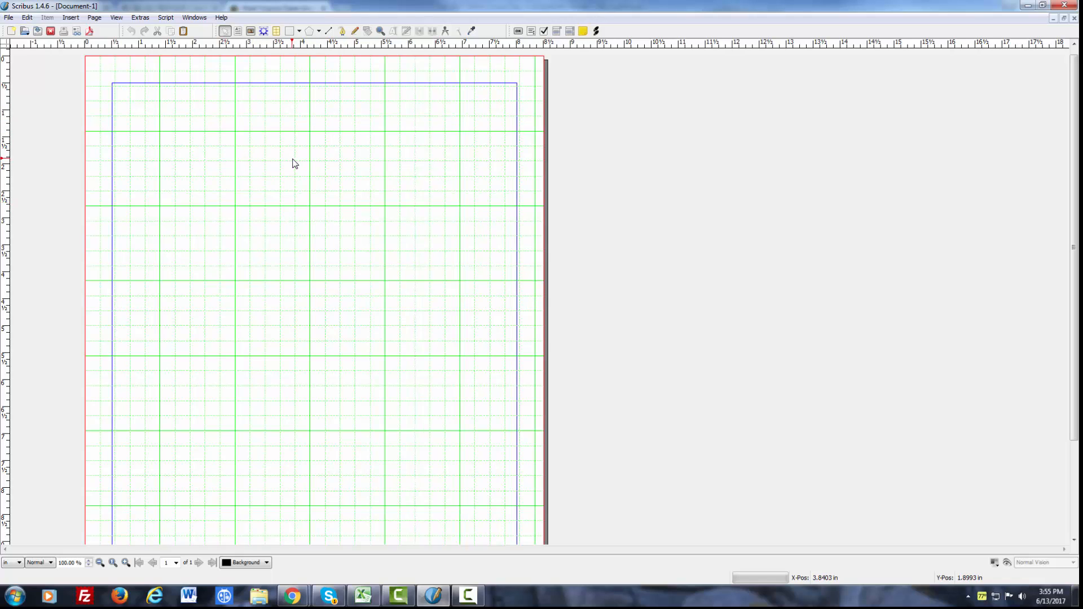
Draw a text frame on the page, with its upper-left corner about 1.4 in across and 1.43 in down
left_click(70, 17)
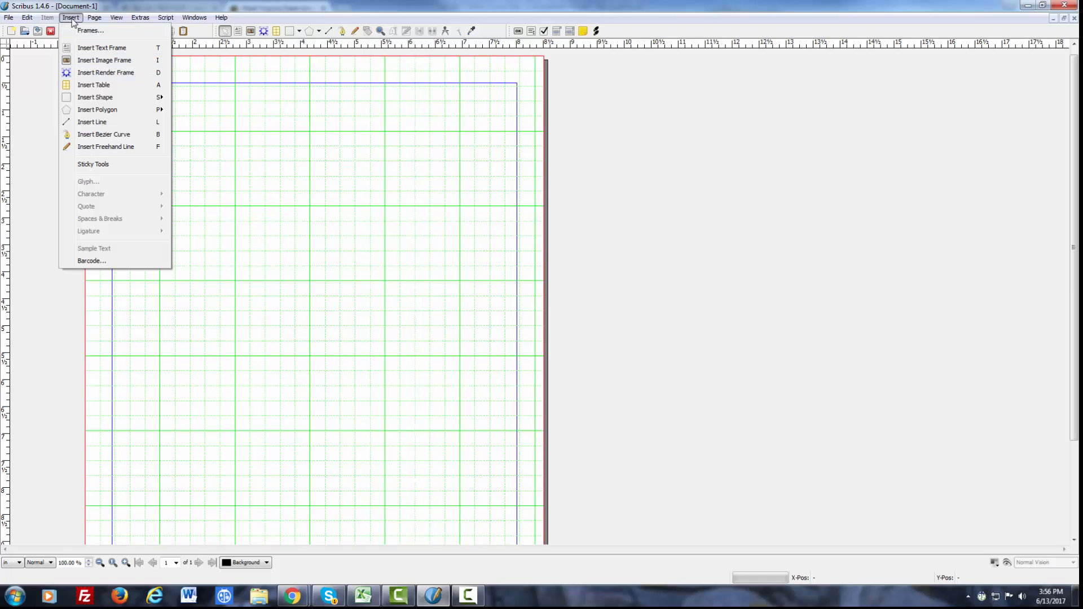
left_click(106, 50)
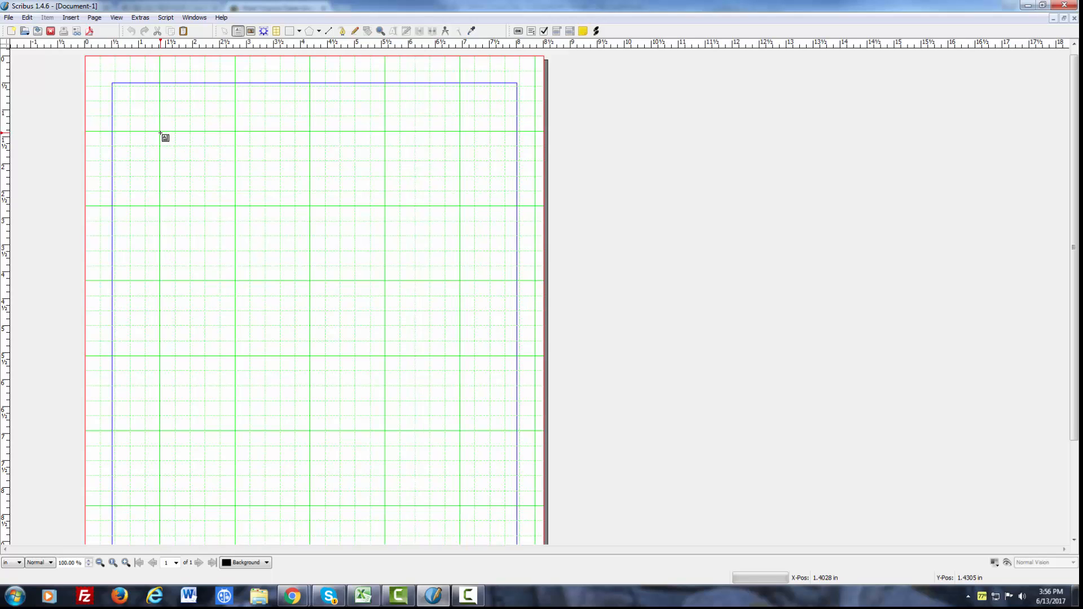
left_click_drag(161, 133, 327, 321)
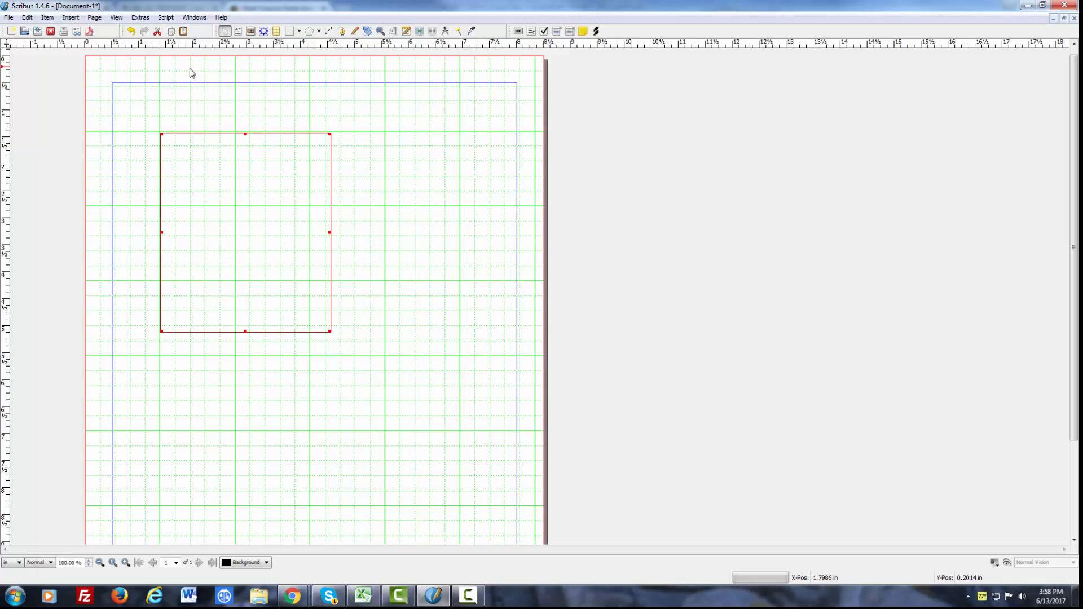
Undo the resizing and the creation of the text frame
left_click(27, 17)
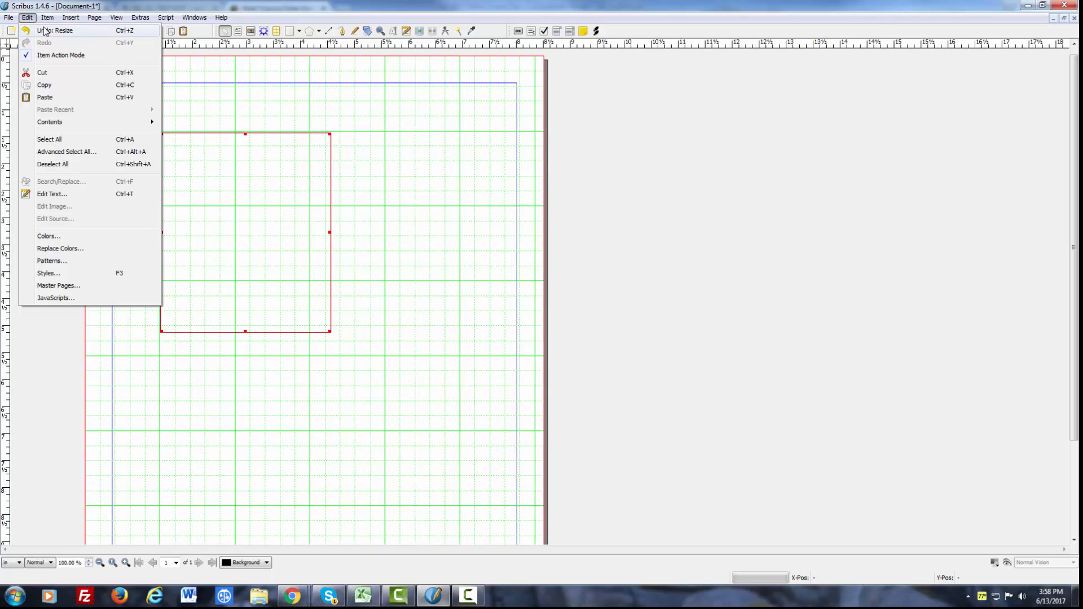
left_click(48, 31)
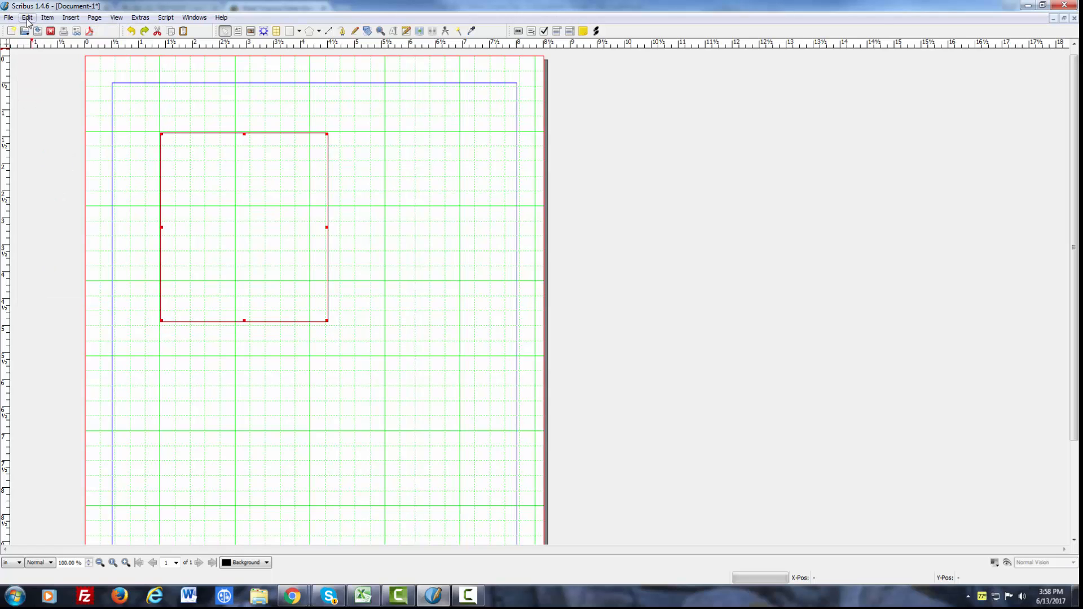
left_click(27, 18)
left_click(52, 29)
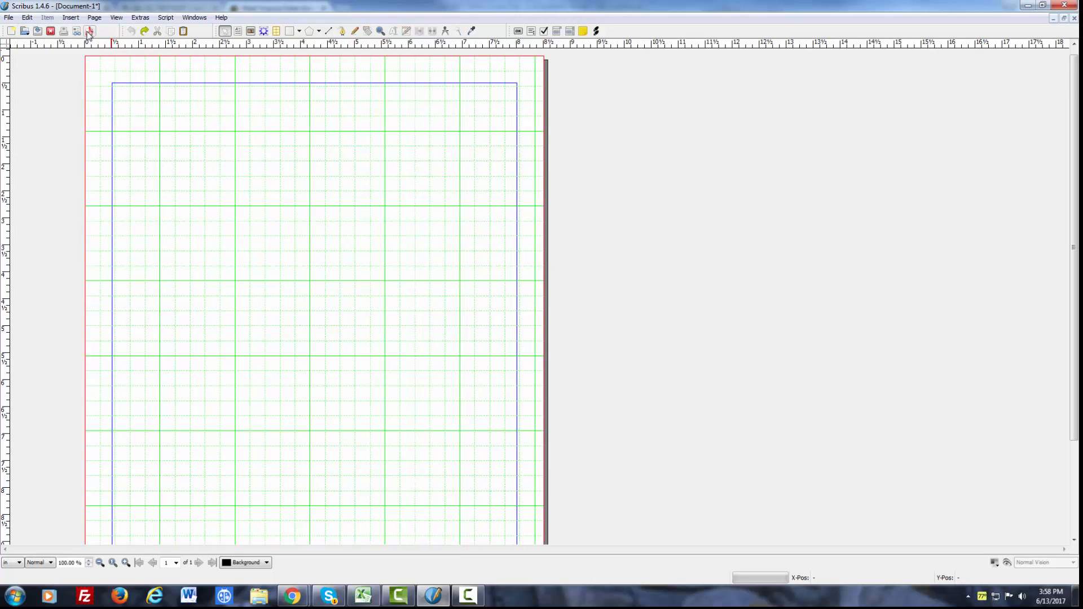
Draw a text frame about 2.78 in wide and 4.18 in high, starting about 1.38 in across and 1.43 in down the page
left_click(70, 18)
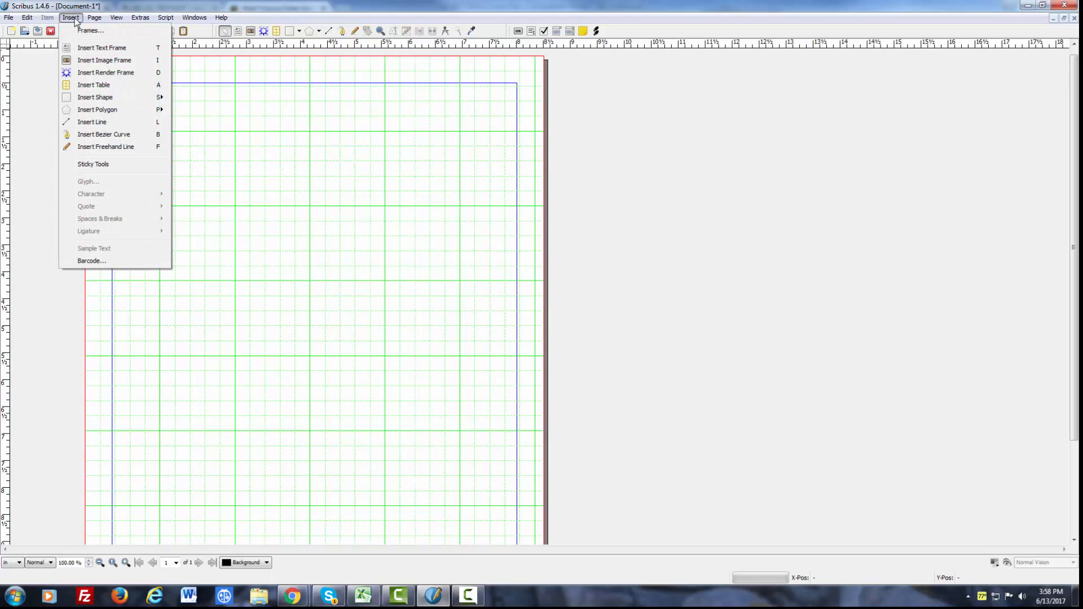
left_click(109, 48)
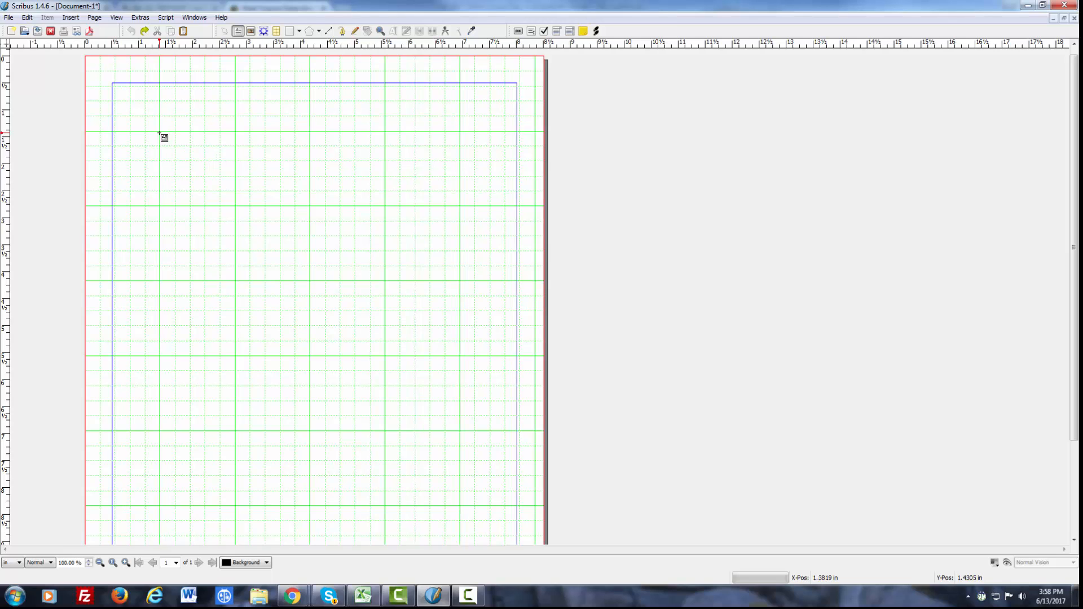
left_click_drag(159, 133, 206, 174)
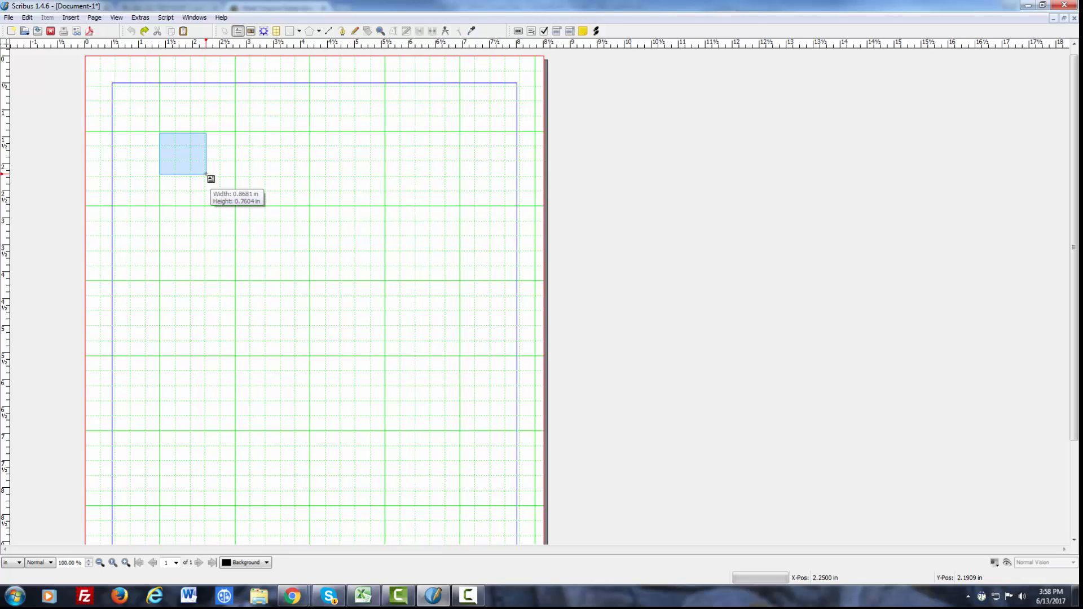
left_click_drag(206, 174, 307, 358)
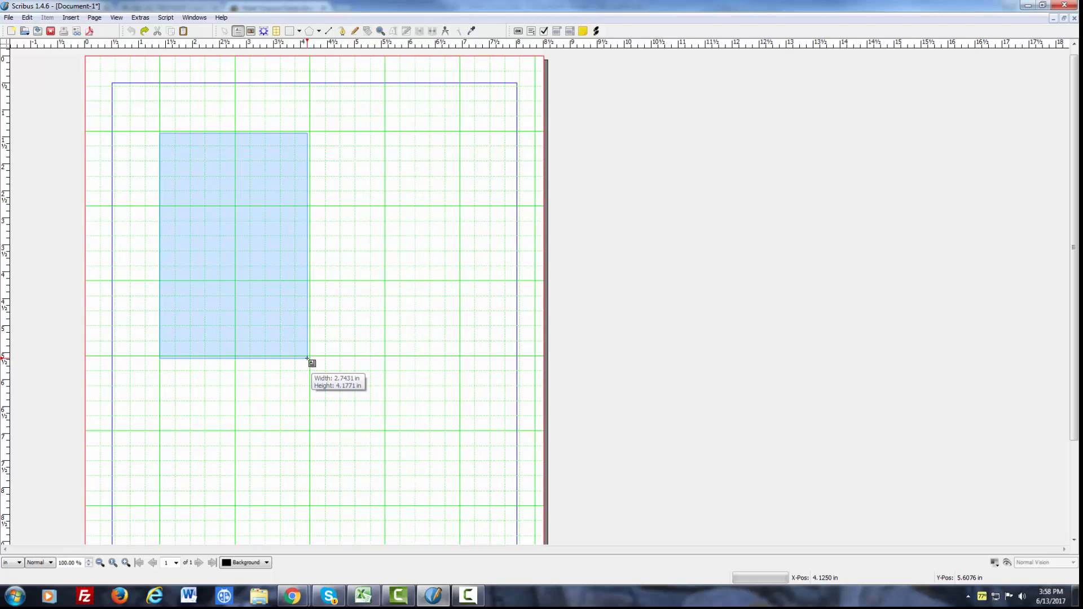
left_click_drag(308, 359, 309, 359)
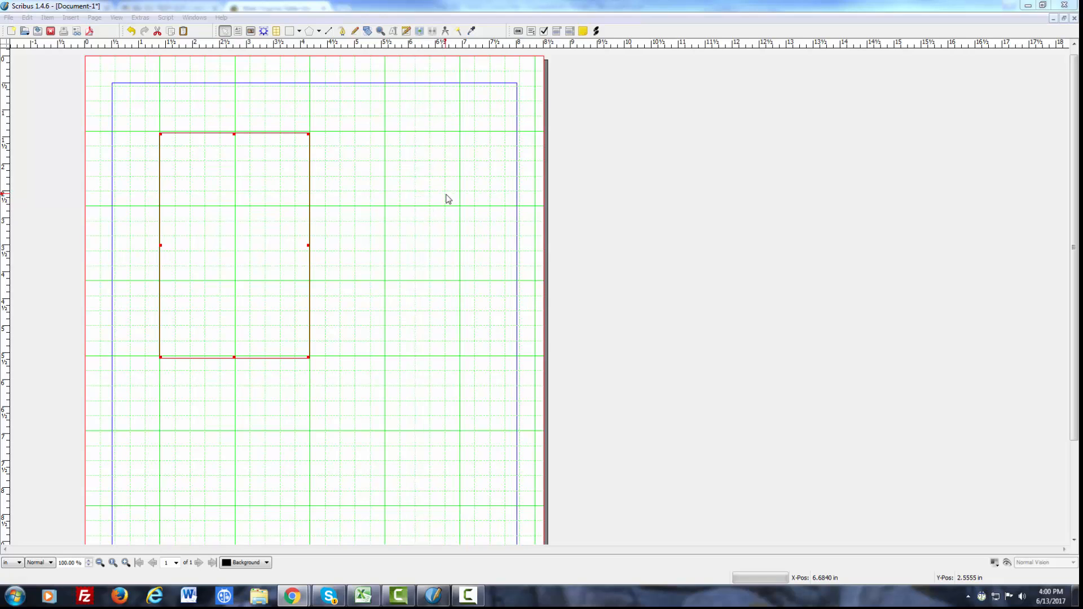
Open the properties of the text frame
right_click(218, 176)
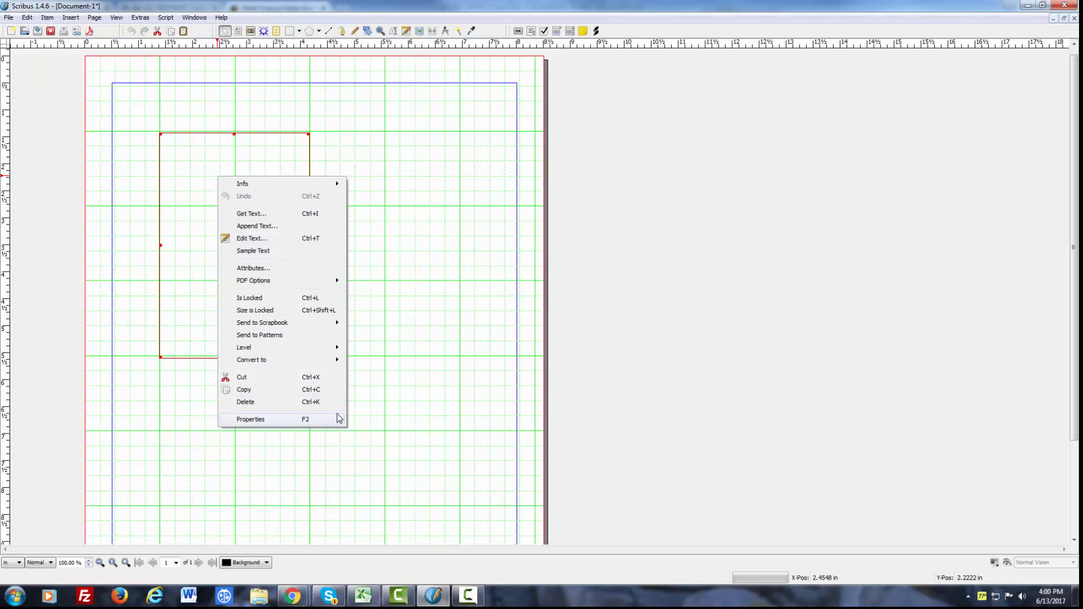
left_click(187, 181)
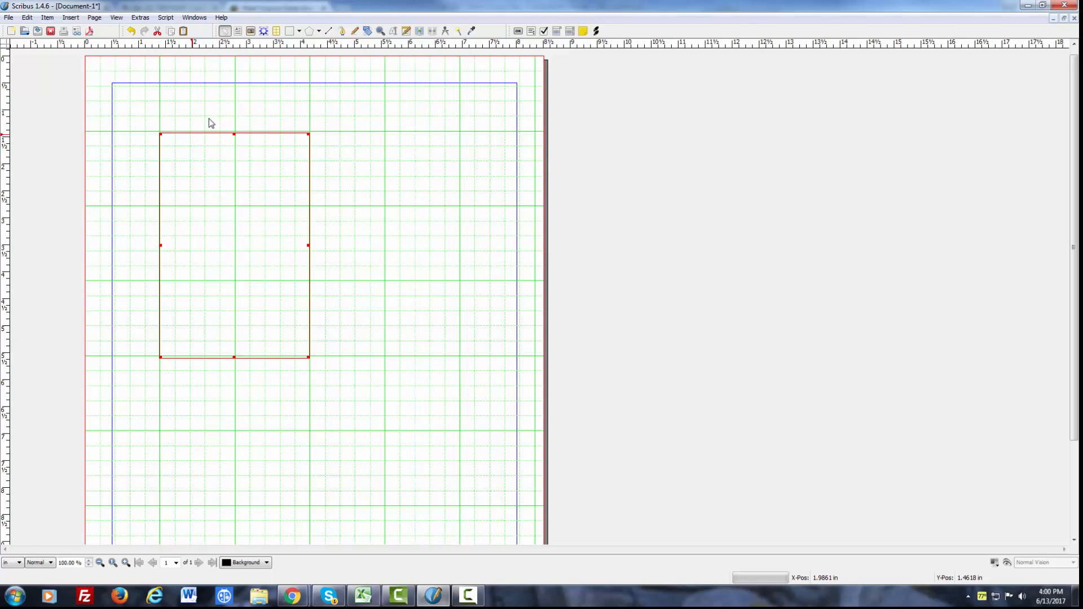
right_click(194, 178)
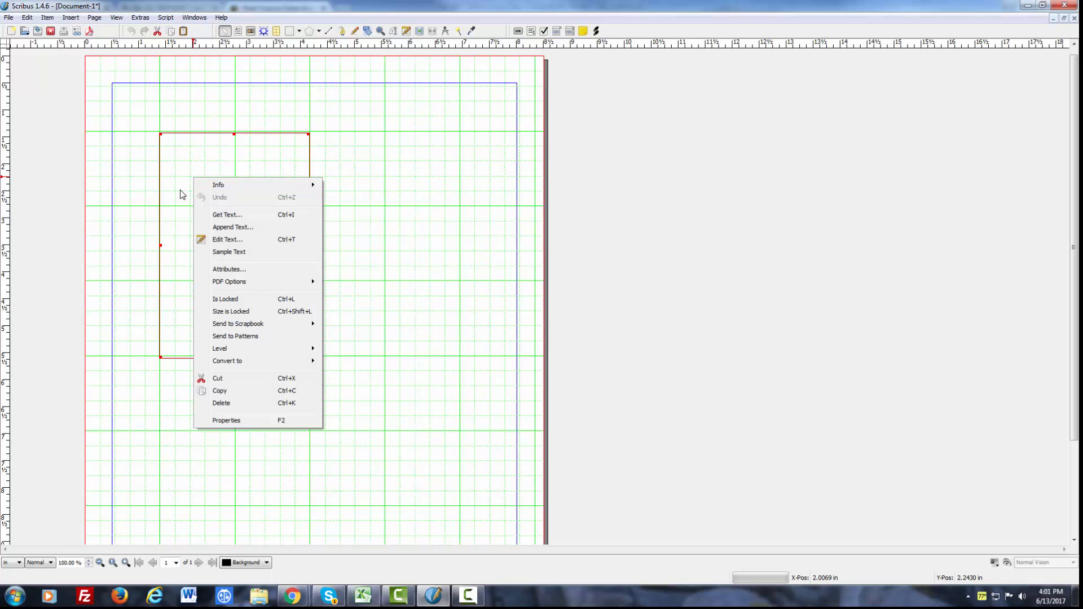
left_click(219, 422)
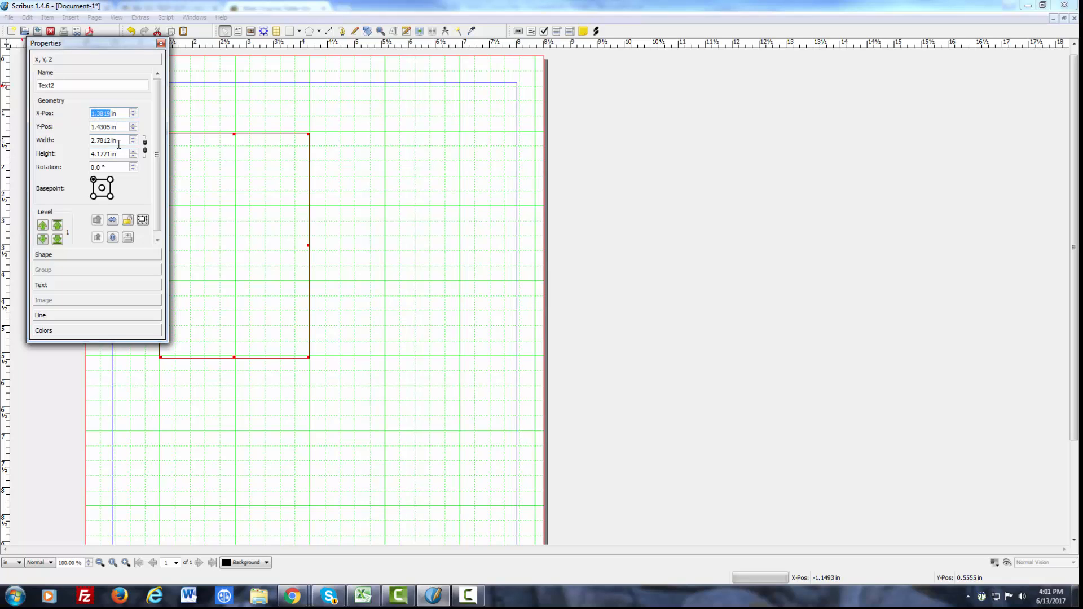
Shift the text frame sideways in one-inch increments, ending at an X position of 2.3819 in
left_click(134, 117)
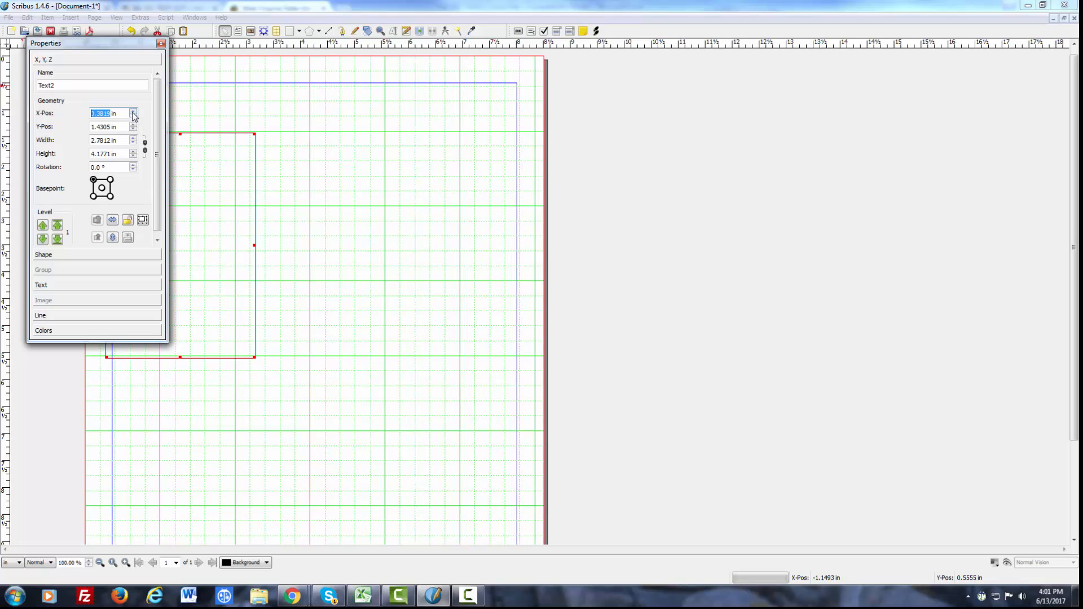
left_click(133, 118)
left_click(134, 111)
left_click(133, 111)
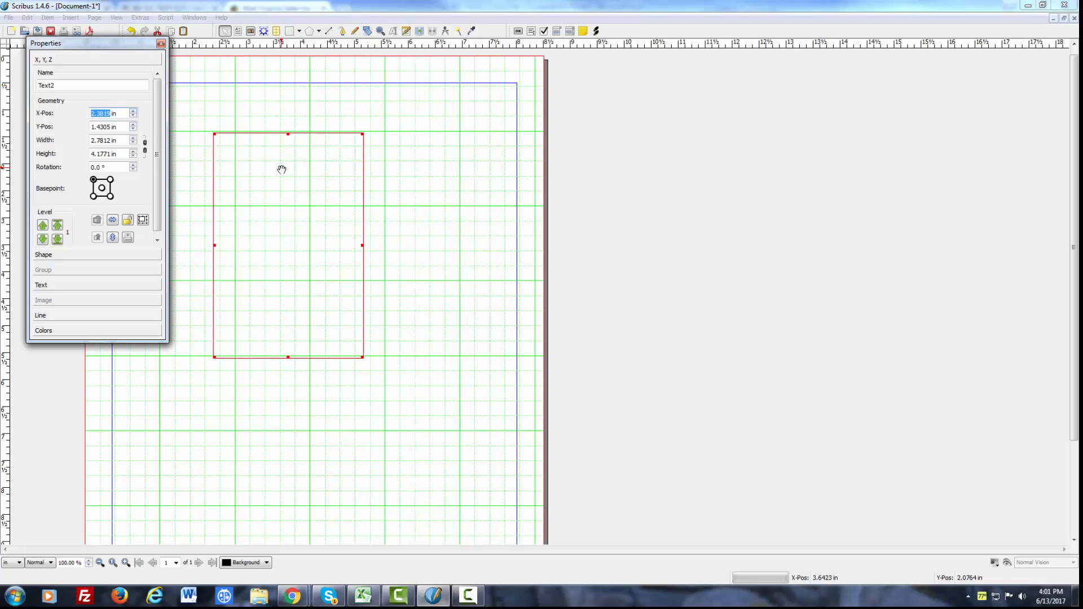
Try shifting the text frame horizontally and vertically in one-inch increments, returning it to X 2.3819 in and Y 1.4305 in
left_click(122, 113)
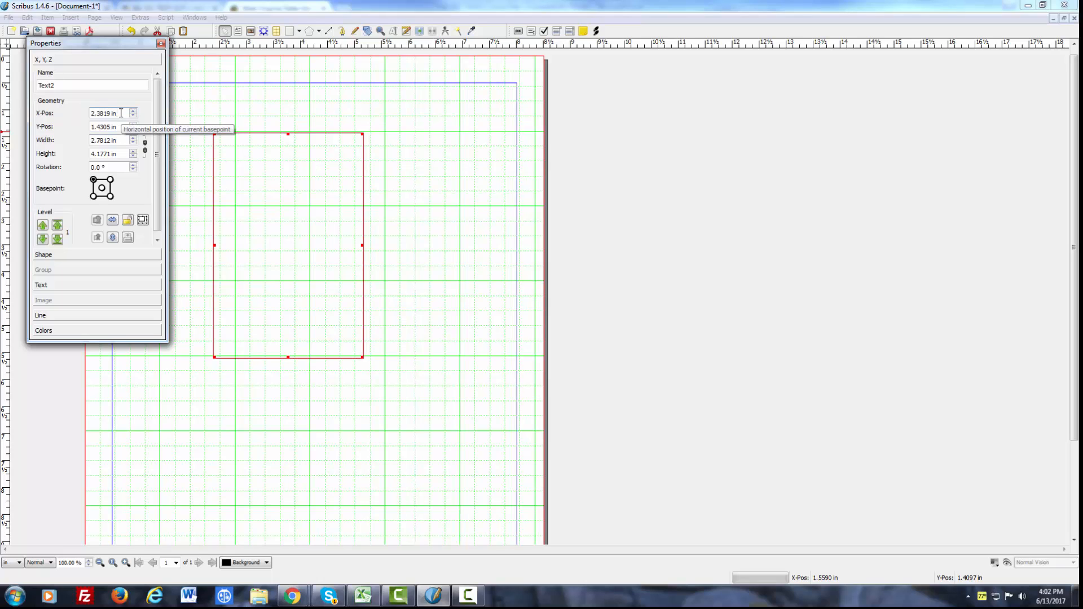
scroll(121, 113, "down", 1)
scroll(121, 113, "down", 1)
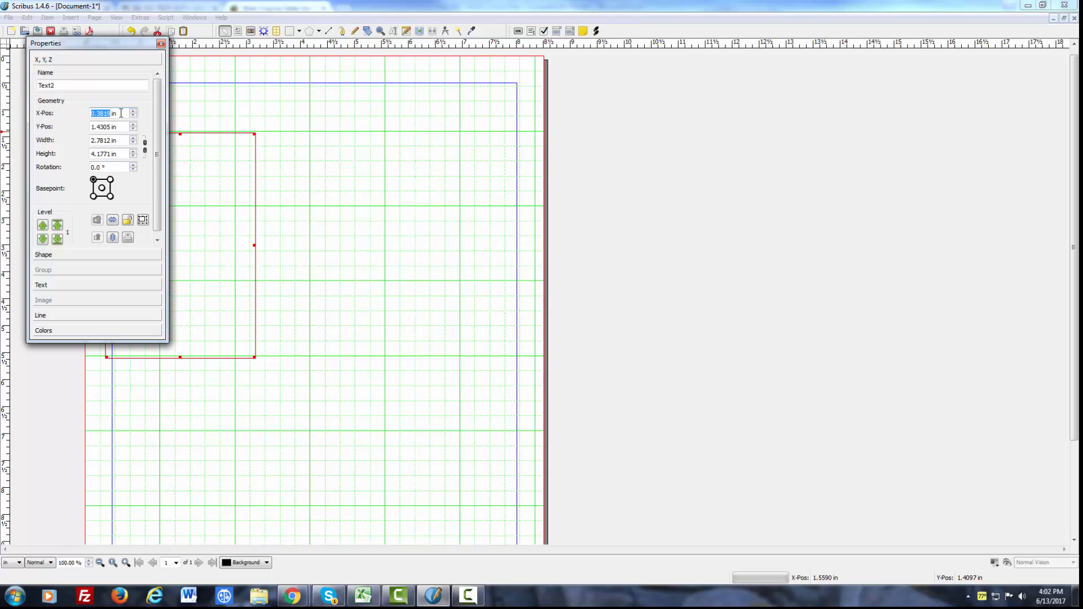
scroll(120, 114, "up", 1)
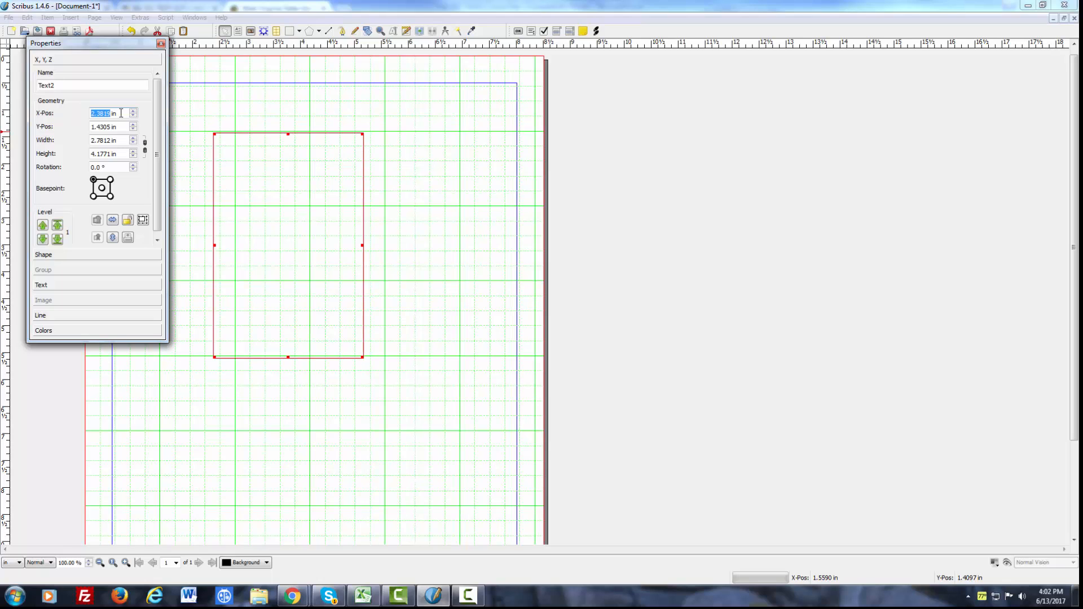
left_click(120, 127)
scroll(121, 127, "up", 2)
scroll(122, 127, "down", 2)
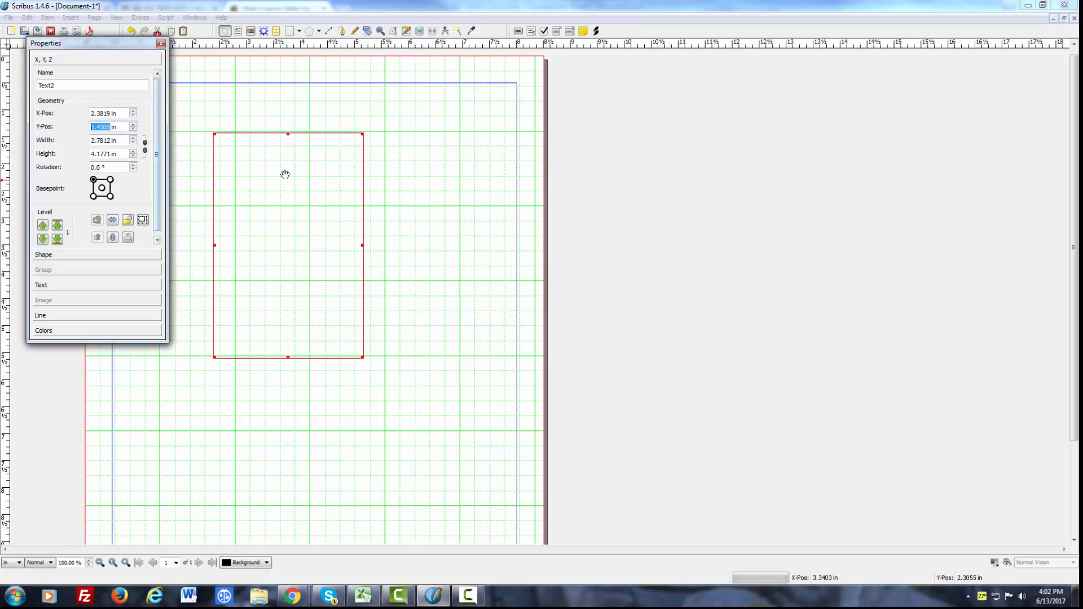
Widen the text frame to 3.7812 in and set its X position to 1.3819 in
left_click(122, 141)
scroll(123, 142, "up", 1)
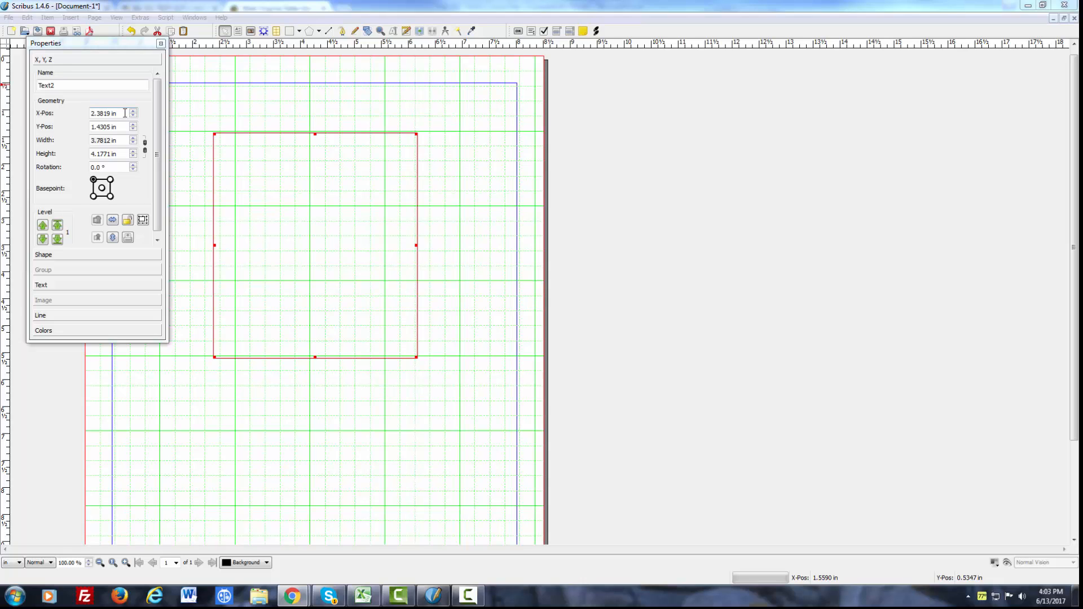
left_click(133, 116)
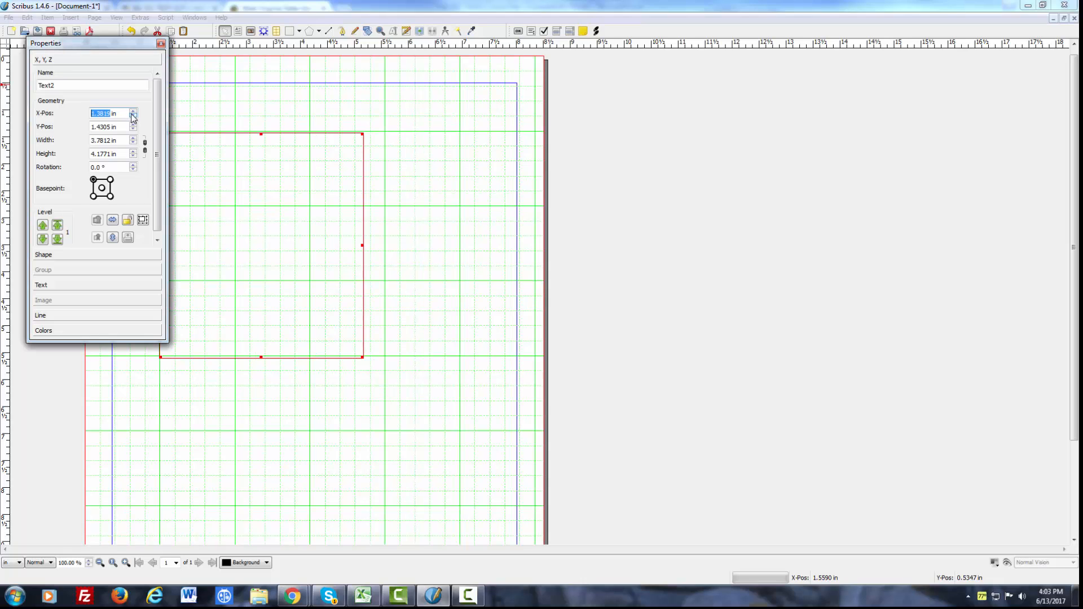
Adjust the text frame's X position in 0.1 in increments to 1.2819 in
double_click(121, 113)
scroll(123, 113, "down", 1)
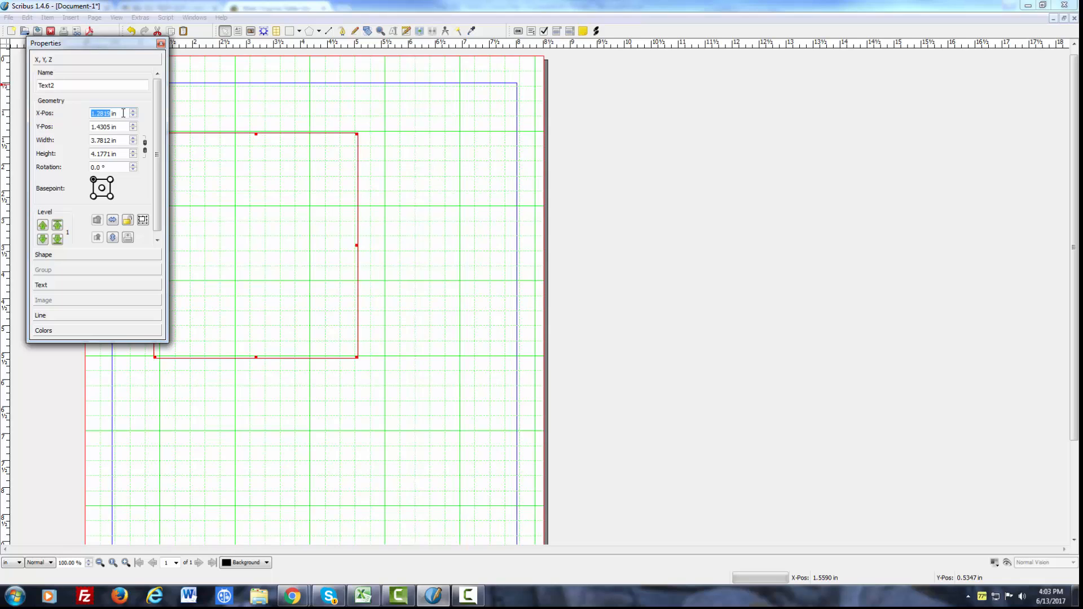
scroll(123, 113, "up", 2)
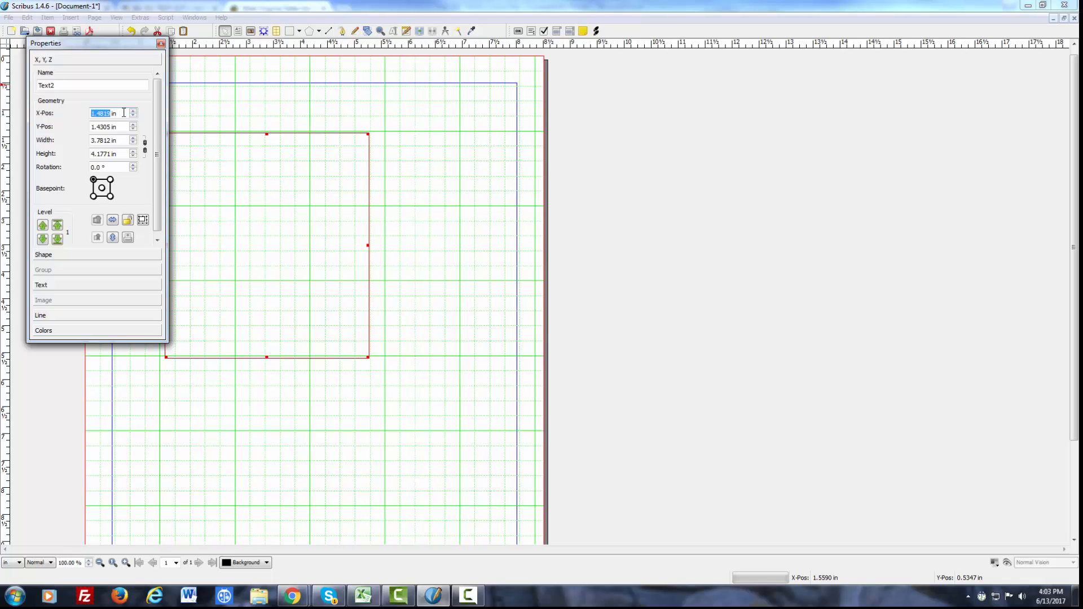
scroll(123, 113, "down", 1)
scroll(123, 113, "down", 1)
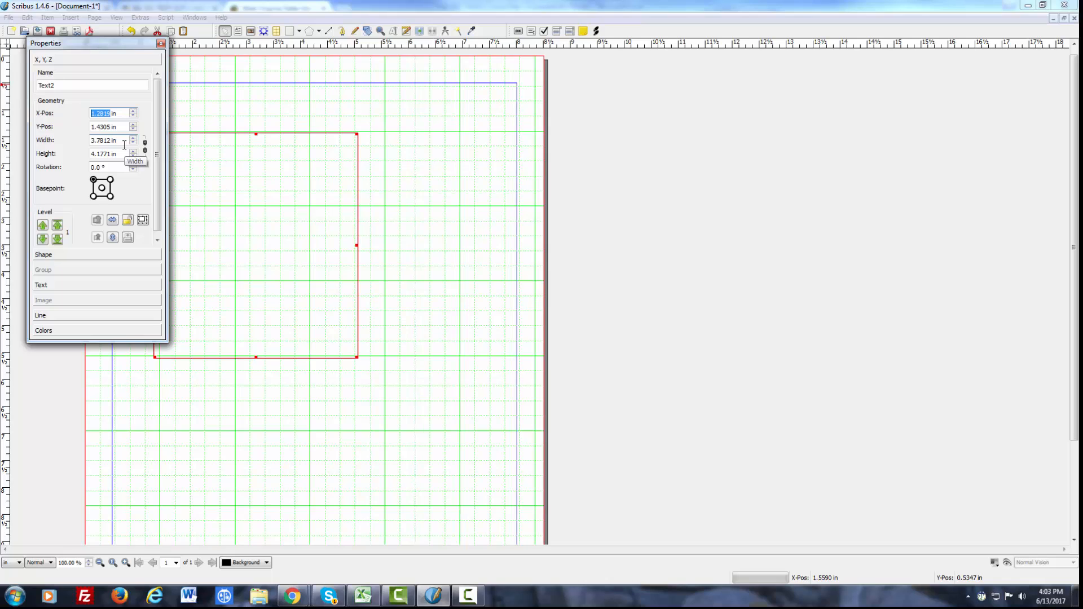
Fine-tune the text frame's X position in 0.01 in increments to 1.2619 in
left_click(124, 113)
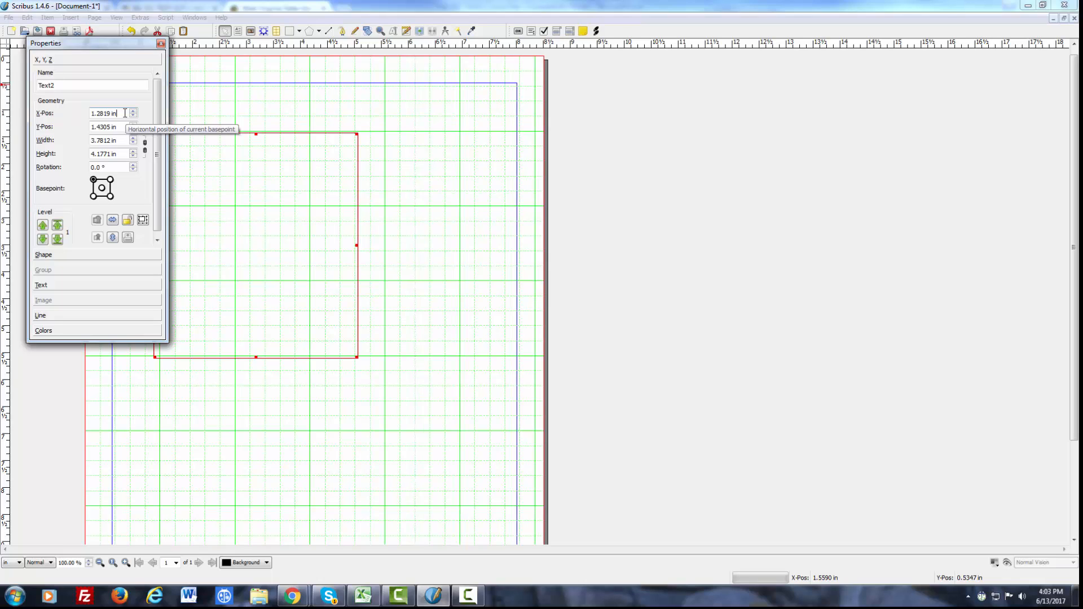
scroll(125, 114, "up", 2)
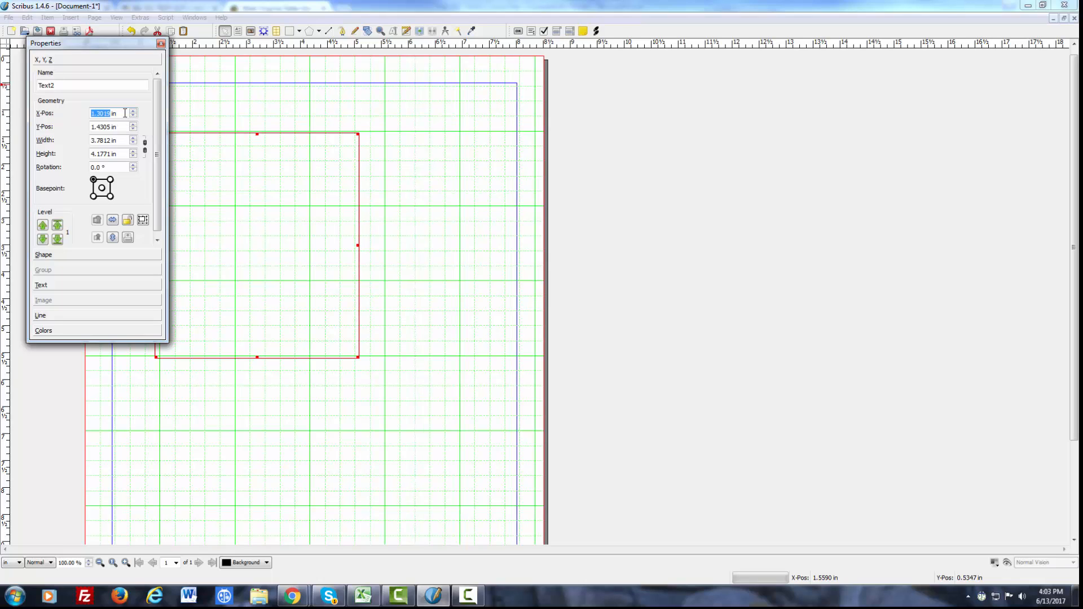
scroll(125, 114, "down", 1)
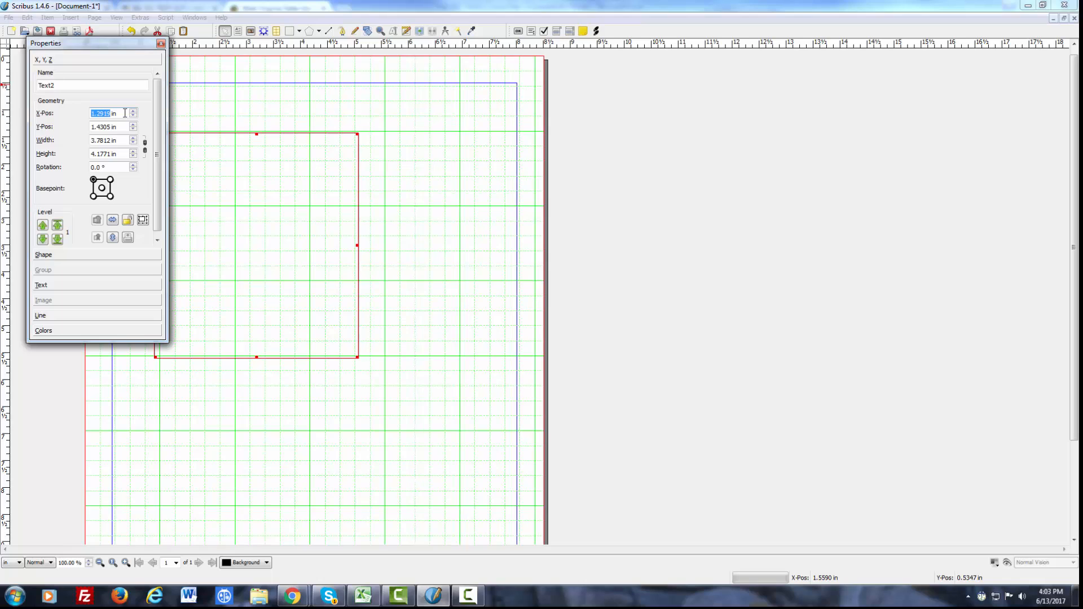
scroll(125, 113, "down", 1)
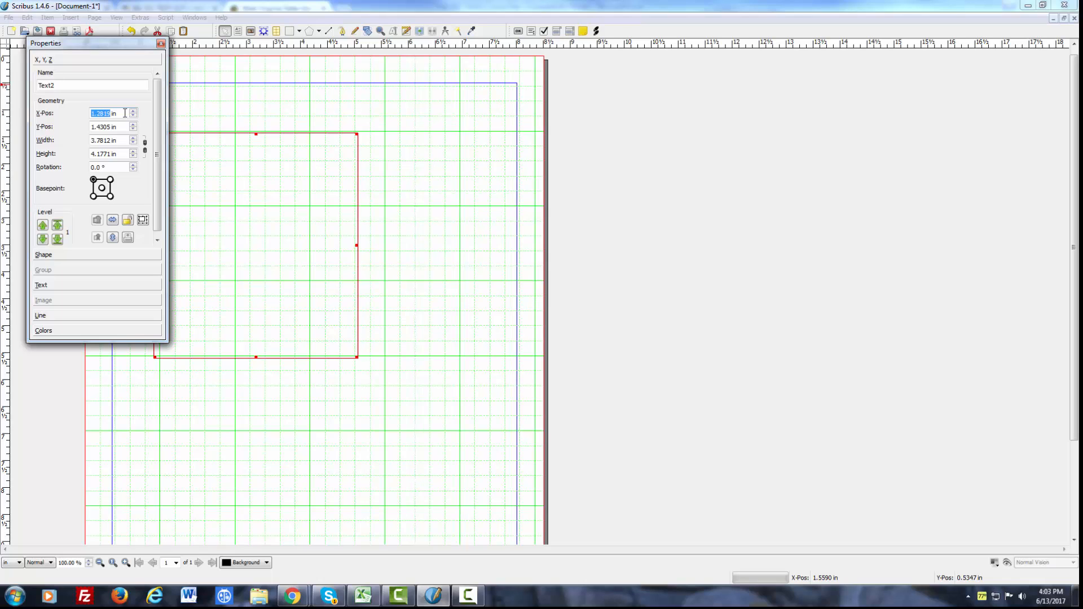
scroll(125, 113, "down", 1)
scroll(124, 113, "down", 1)
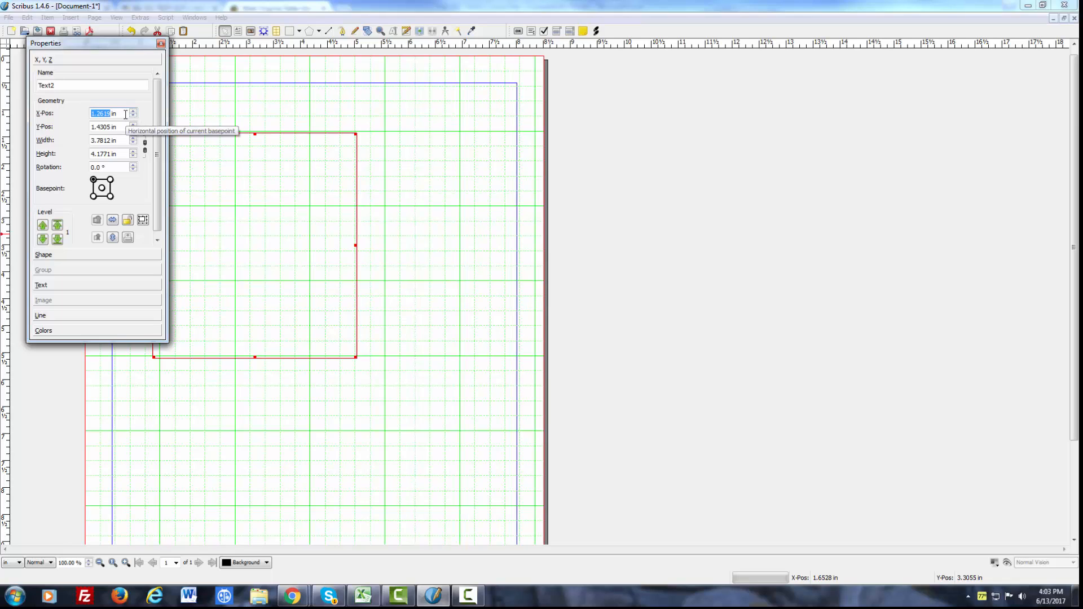
Set the text frame's X position to 11.2619 in
type("1")
key("Return")
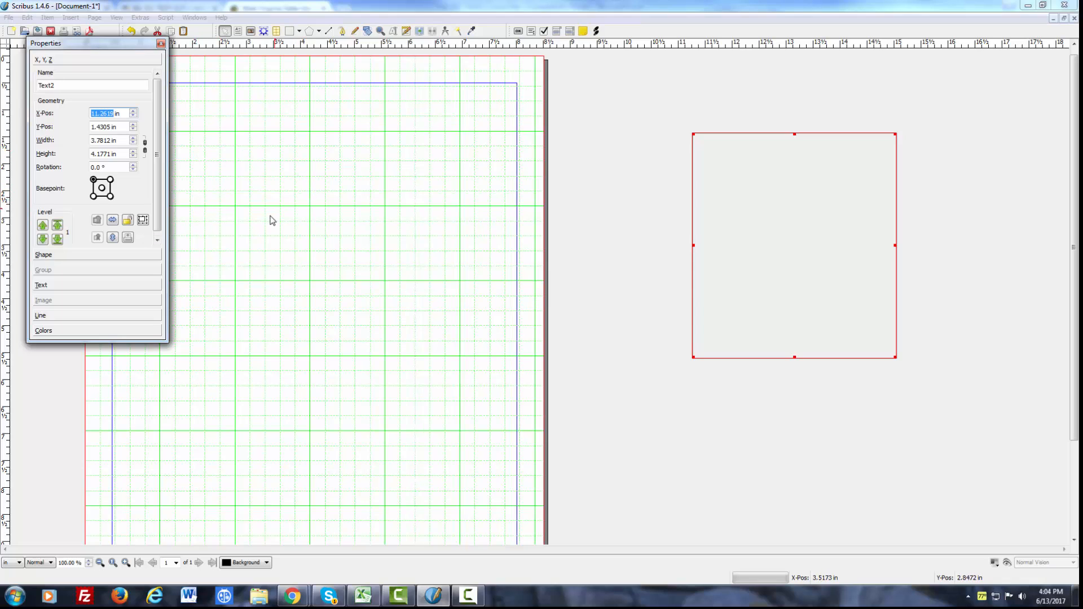
Adjust the text frame's X position in 1 in increments to bring it back onto the page at 1.2619 in
left_click(133, 113)
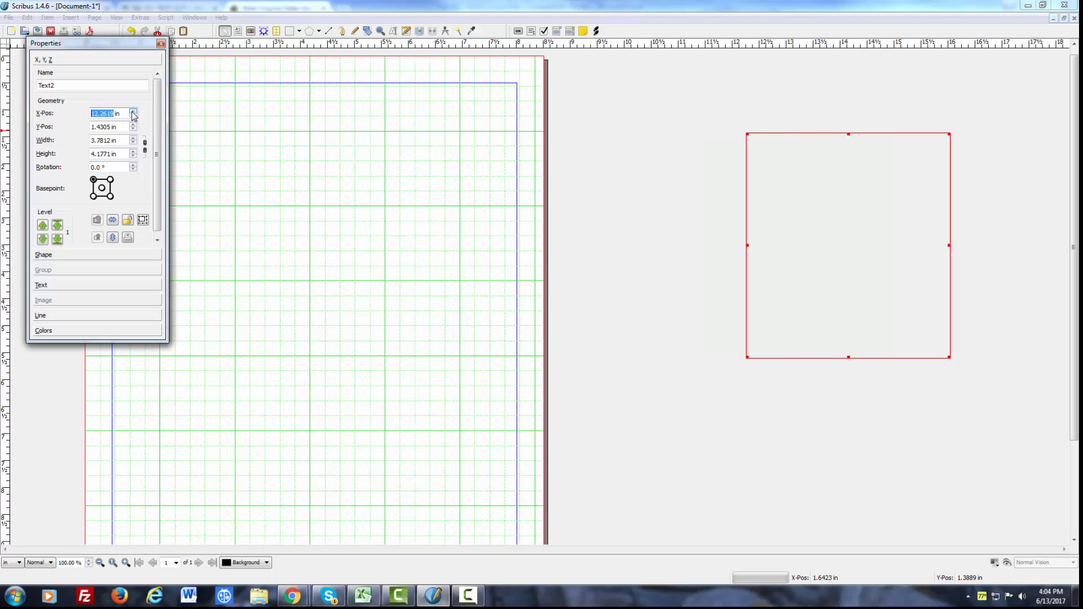
left_click(132, 116)
left_click(133, 116)
left_click(132, 116)
left_click(133, 116)
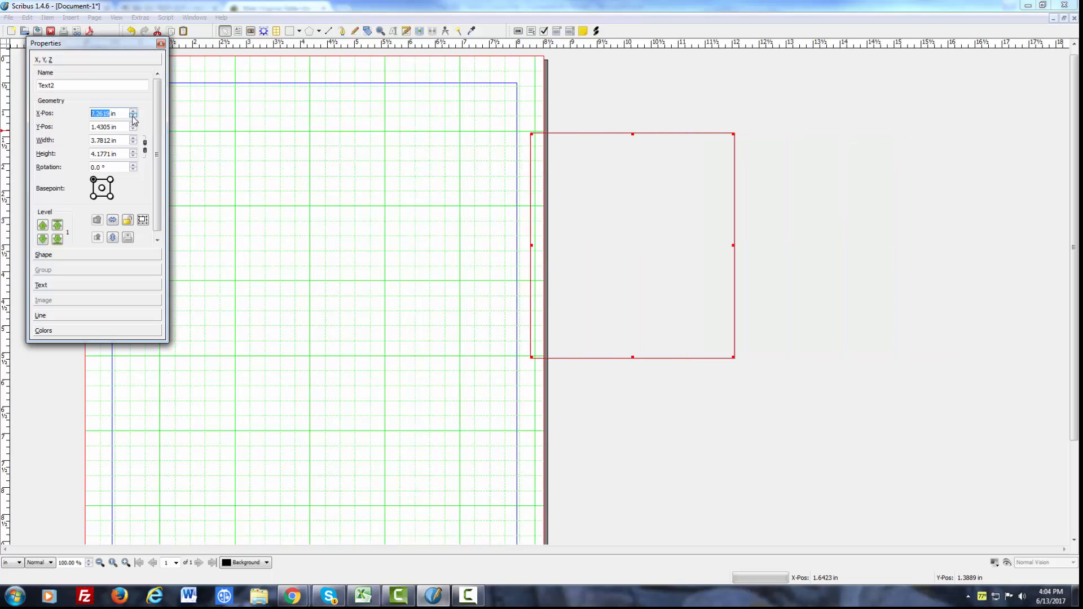
left_click(133, 116)
left_click(132, 116)
left_click(132, 116)
left_click(133, 116)
left_click(133, 116)
left_click(132, 116)
left_click(133, 117)
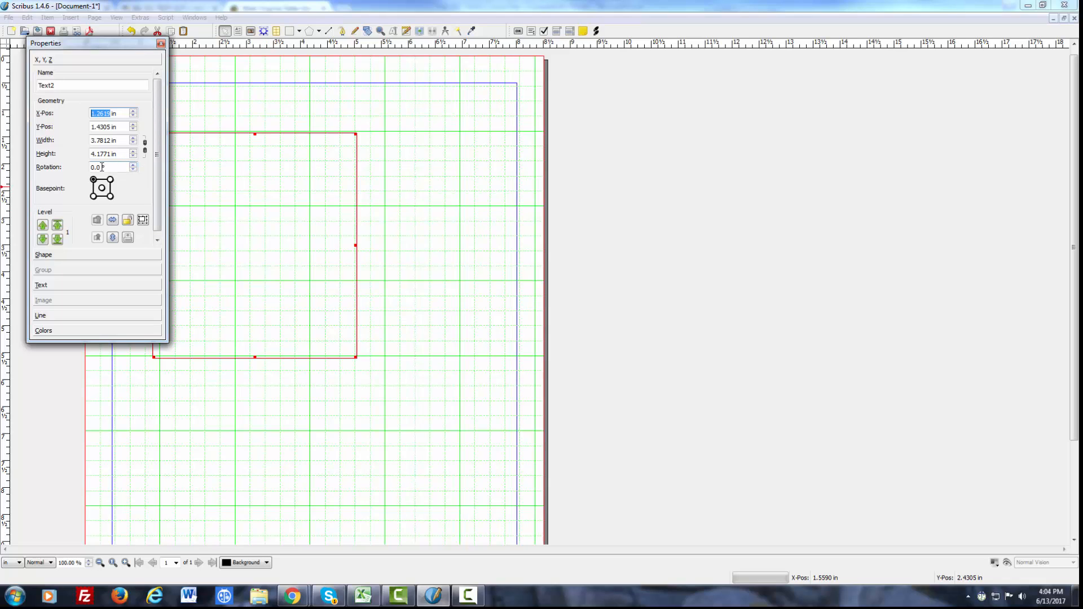
Rotate the text frame back and forth in 1° increments about its top-left corner, ending at 1°
left_click(119, 168)
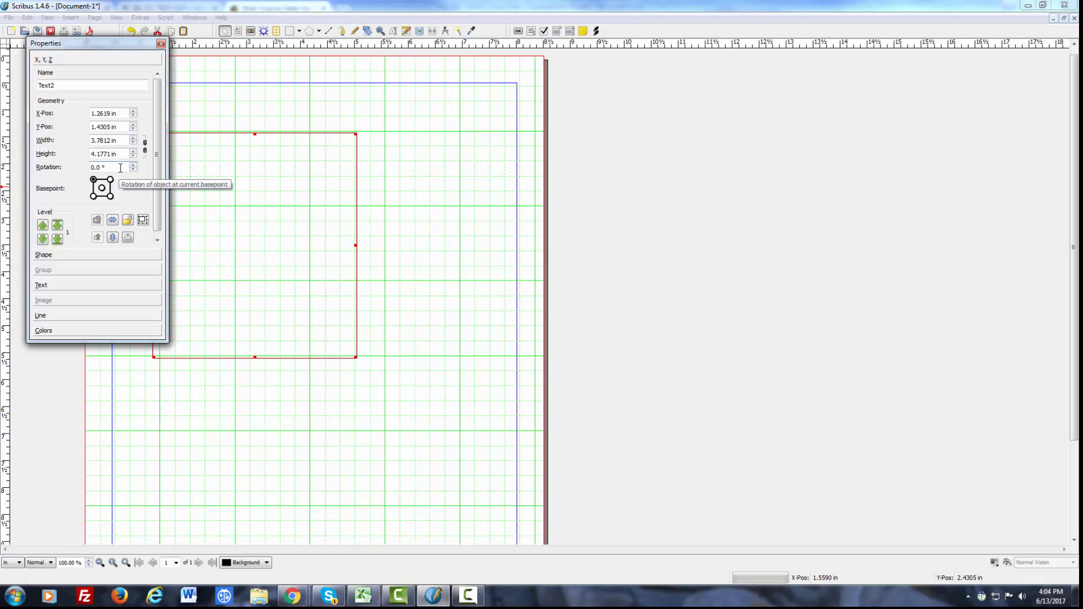
scroll(121, 168, "down", 5)
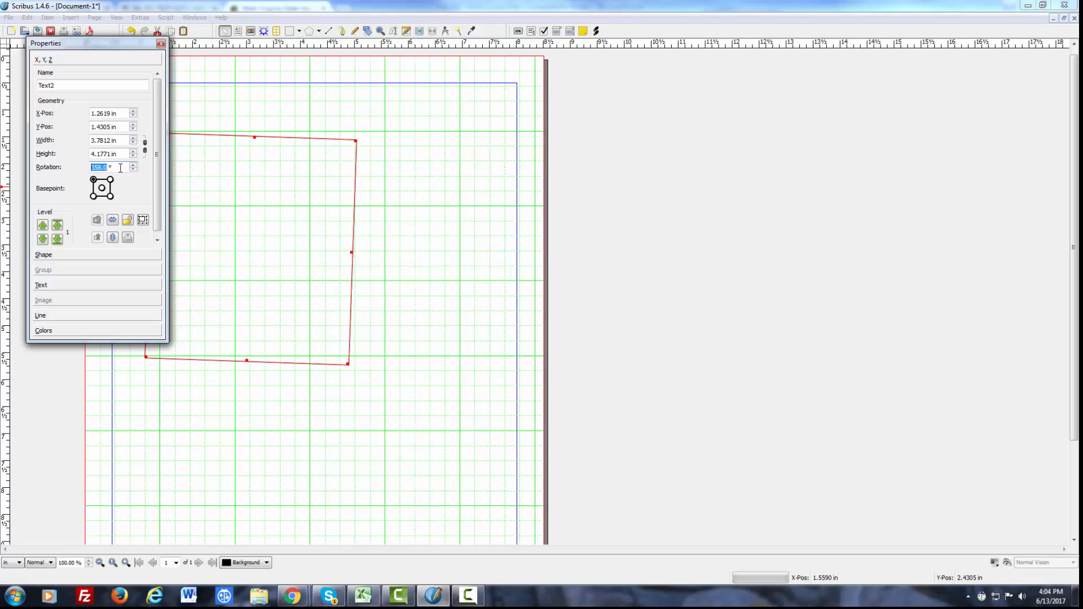
scroll(120, 168, "down", 7)
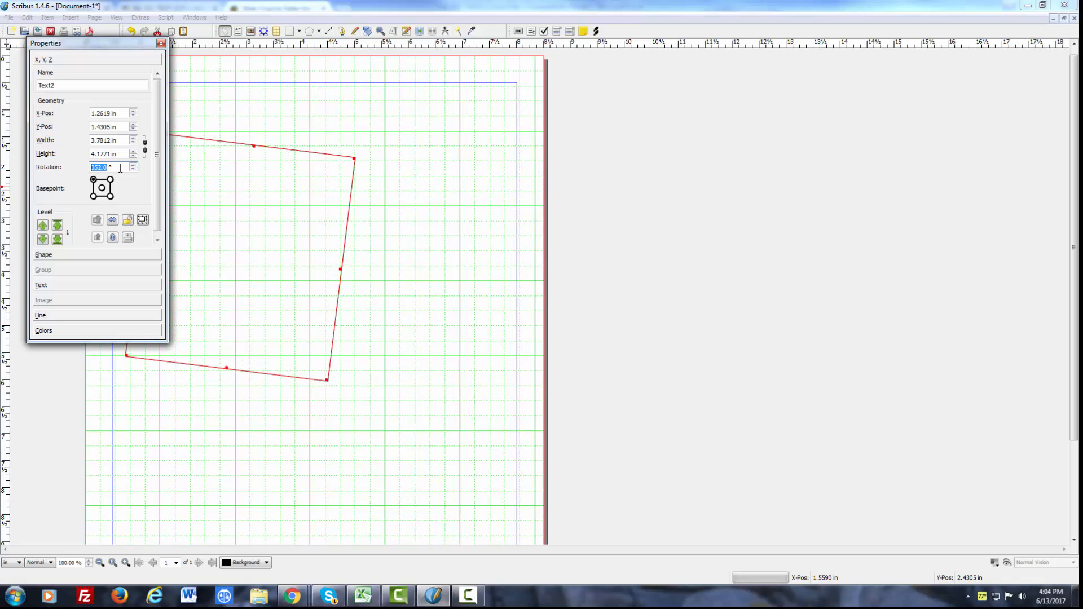
scroll(120, 168, "up", 4)
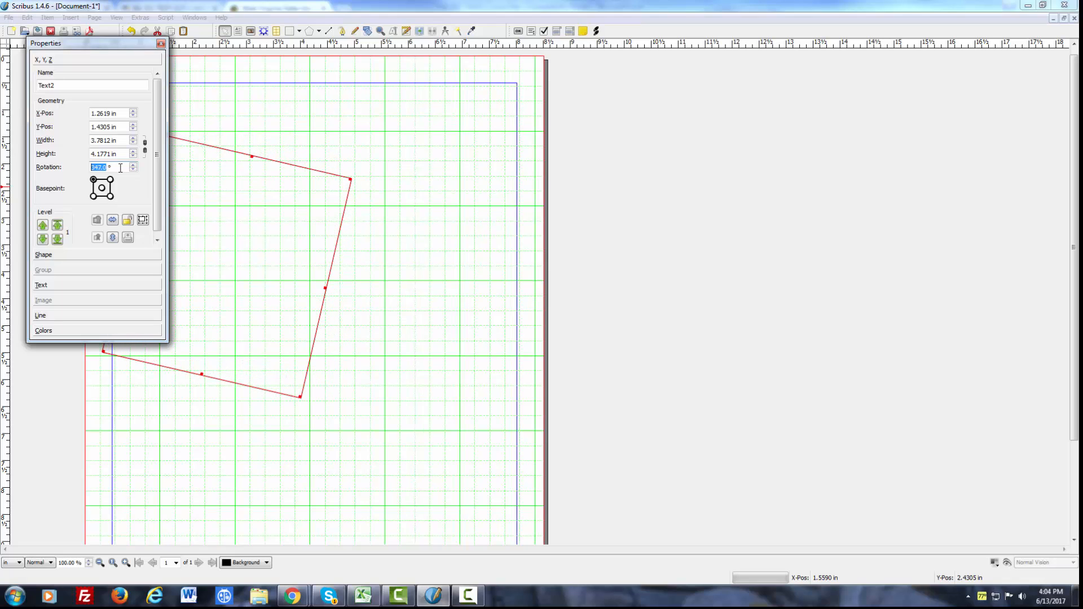
scroll(120, 168, "up", 12)
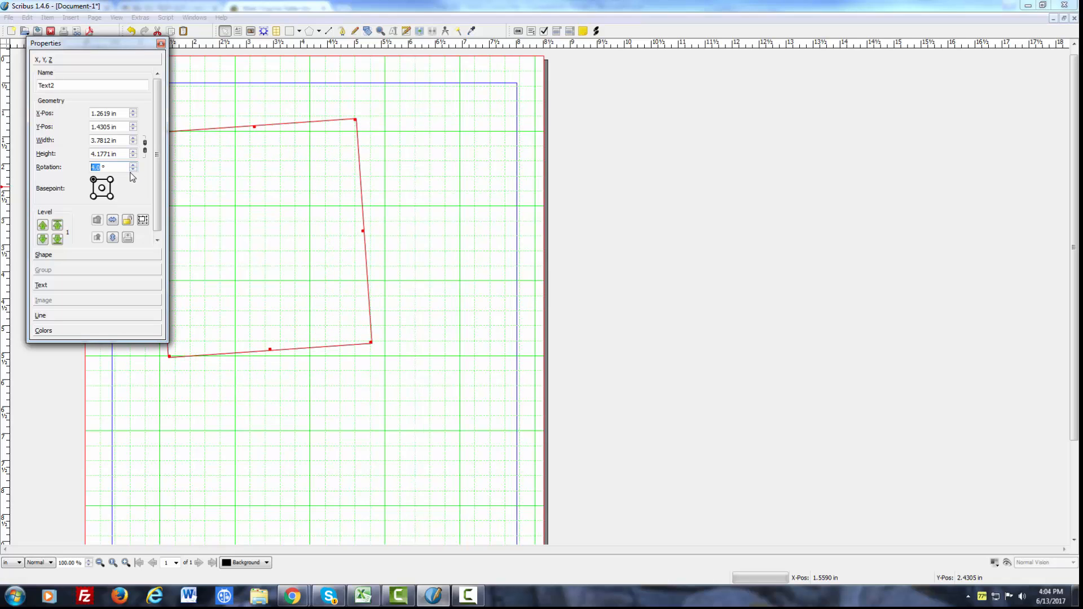
scroll(134, 171, "down", 5)
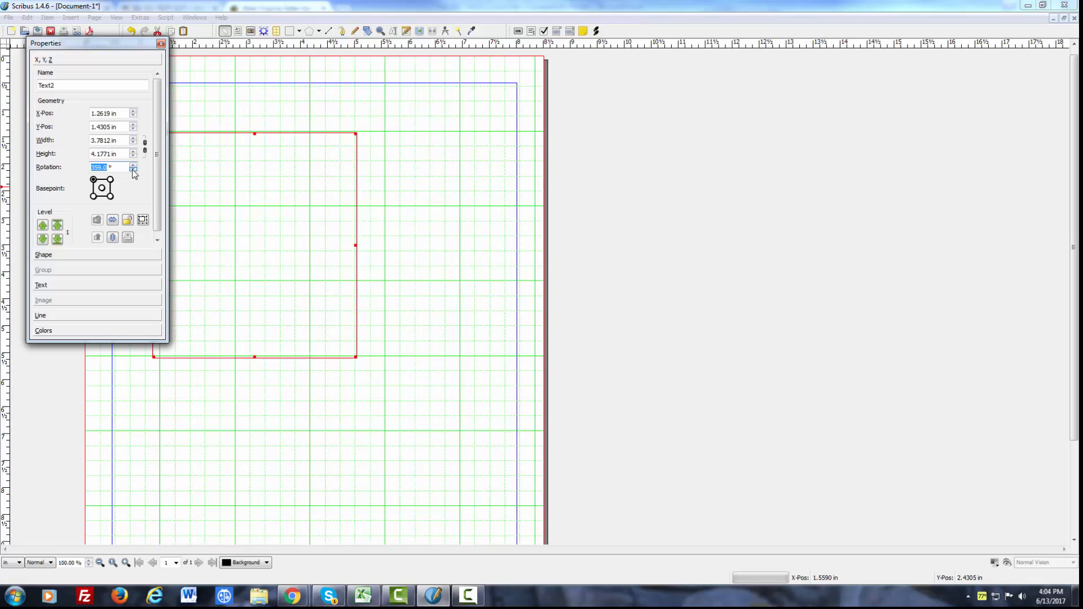
scroll(134, 171, "down", 1)
scroll(134, 171, "up", 3)
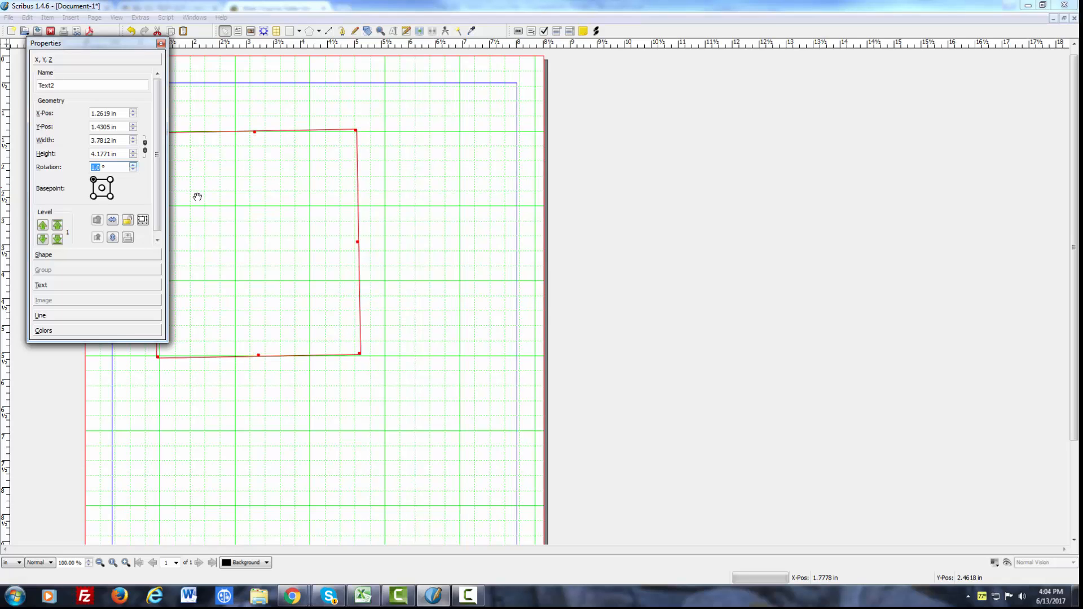
Move the text frame to about X 2.83 in, Y 1.62 in and rotate it to 348° about its top-right corner
left_click_drag(251, 218, 338, 231)
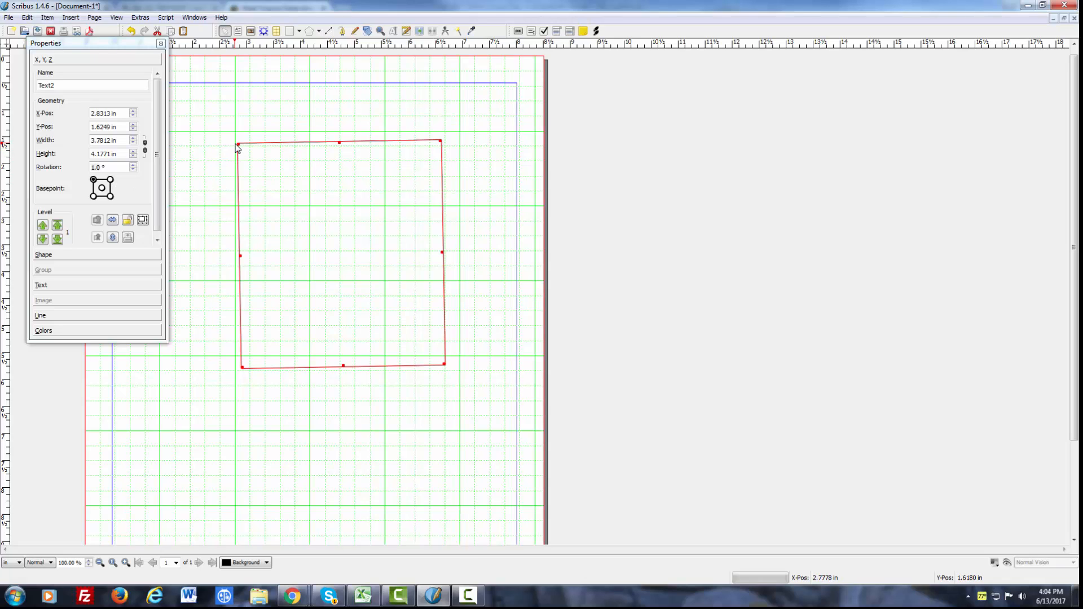
left_click(110, 179)
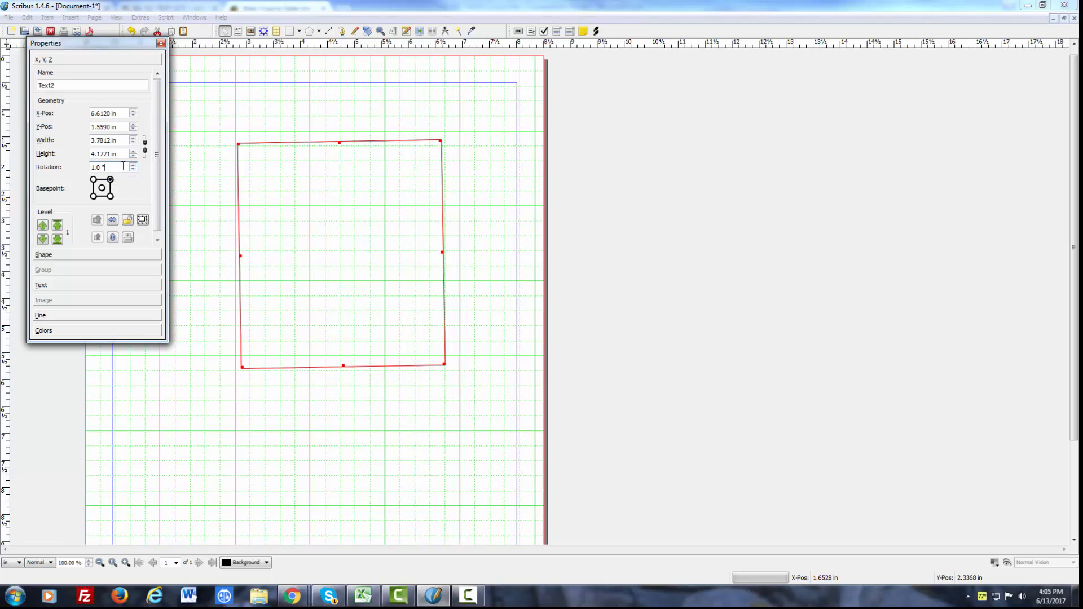
scroll(120, 170, "down", 13)
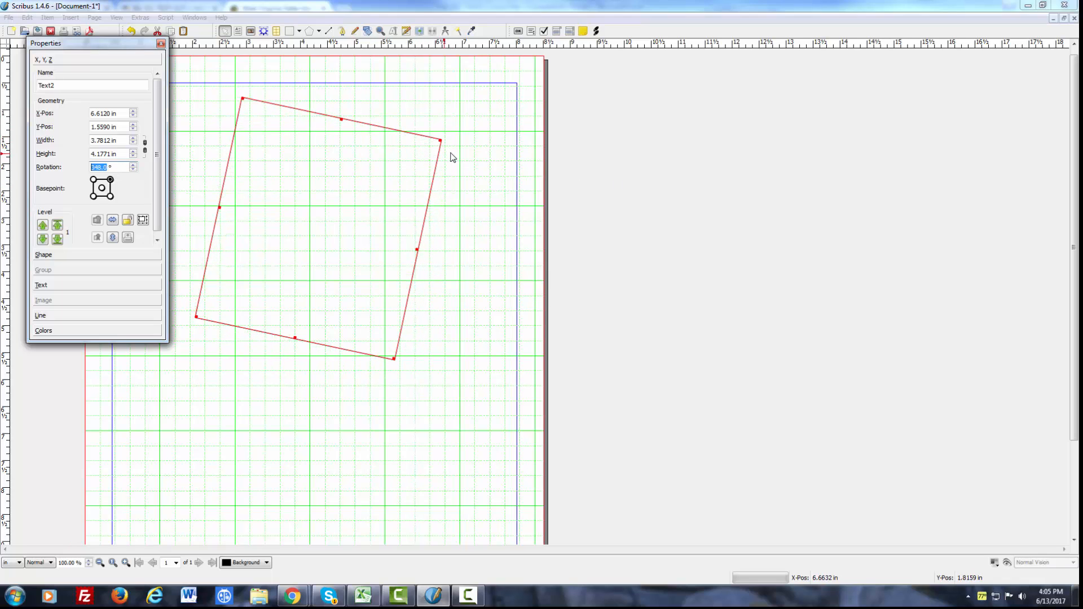
Set the text frame's basepoint to its center and rotate the frame to 59°
left_click(102, 188)
scroll(122, 169, "up", 20)
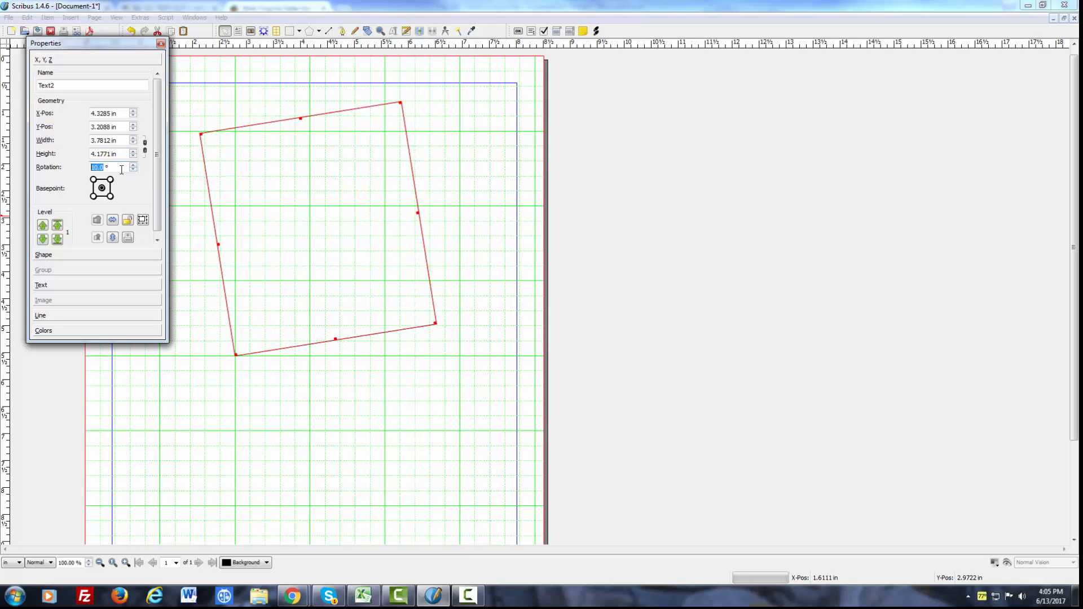
scroll(122, 169, "up", 20)
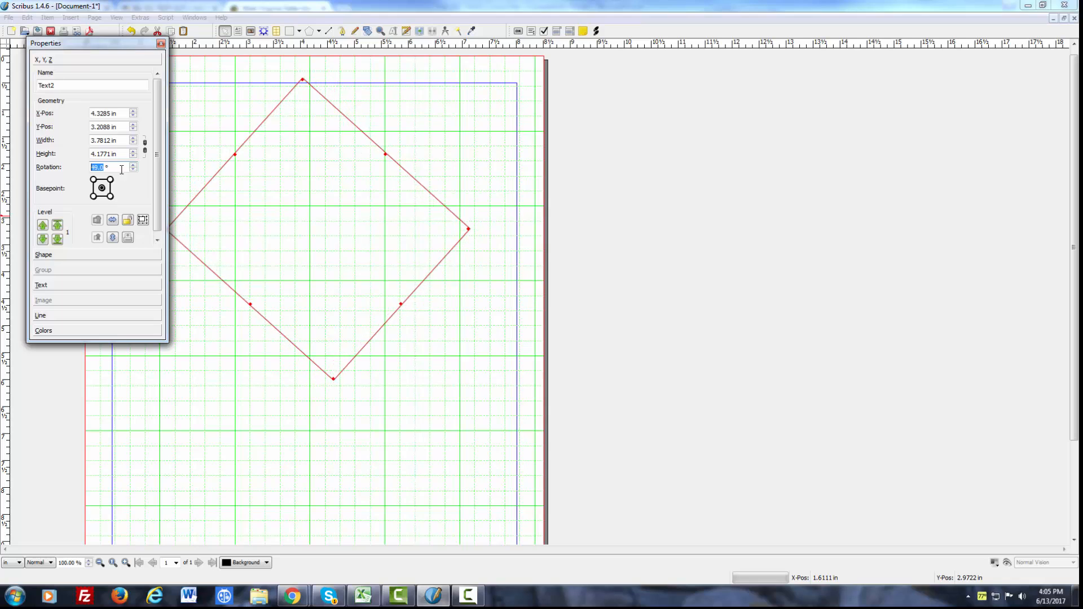
scroll(122, 169, "up", 10)
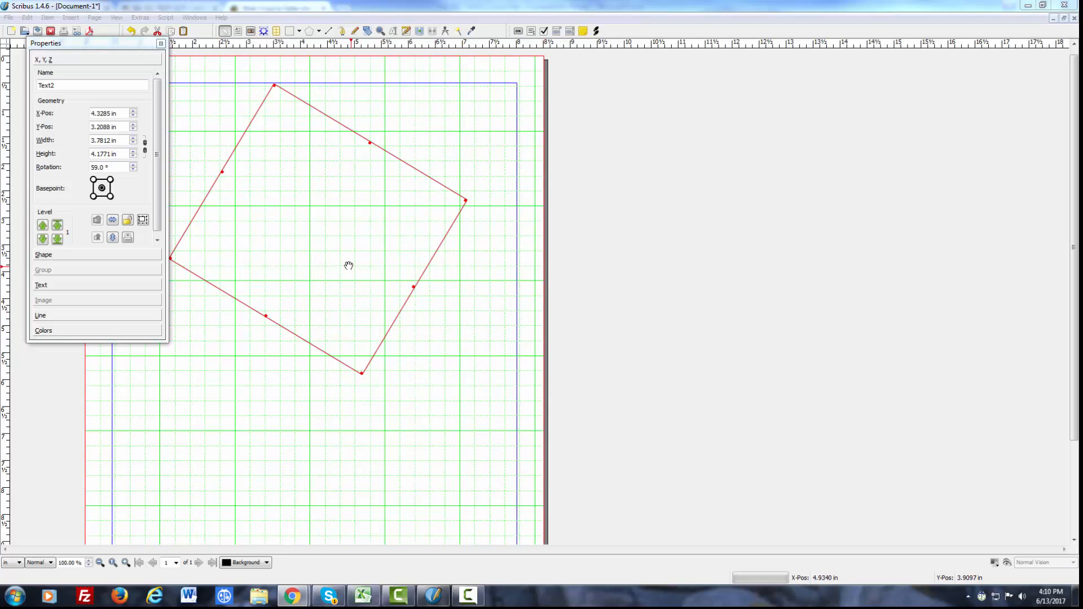
Move the rotated frame slightly down the page and resize it from its corners to about 4.83 in wide and 4.62 in high
left_click(302, 210)
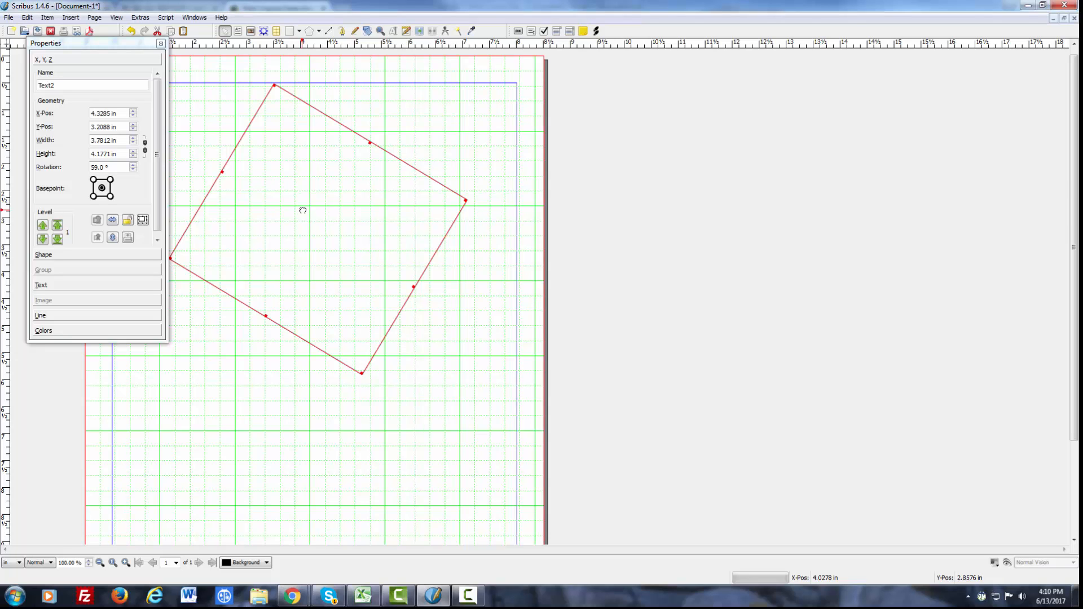
left_click_drag(303, 210, 341, 233)
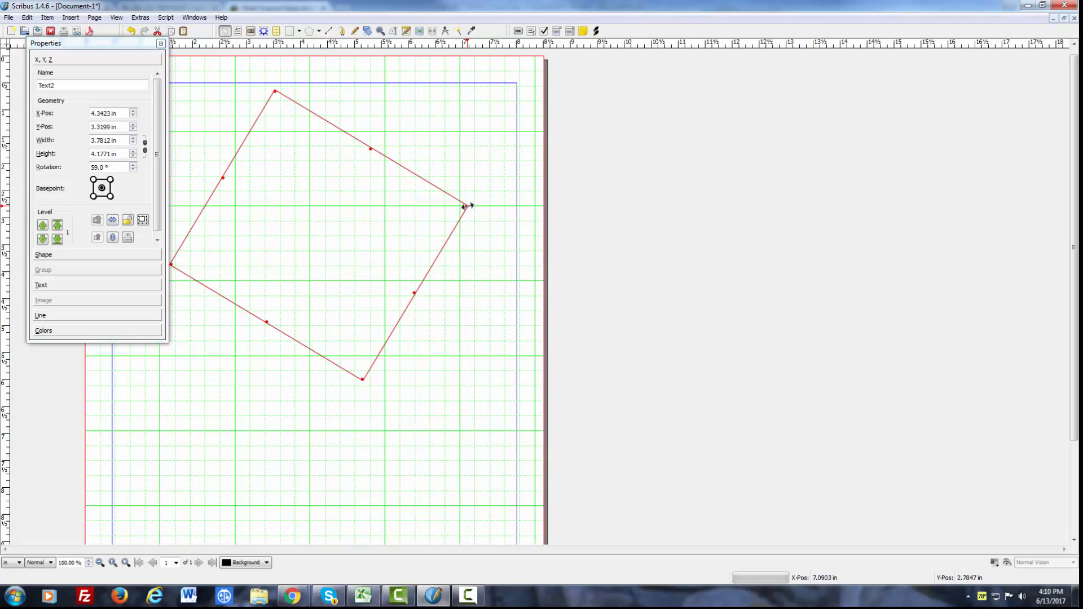
left_click_drag(466, 205, 517, 193)
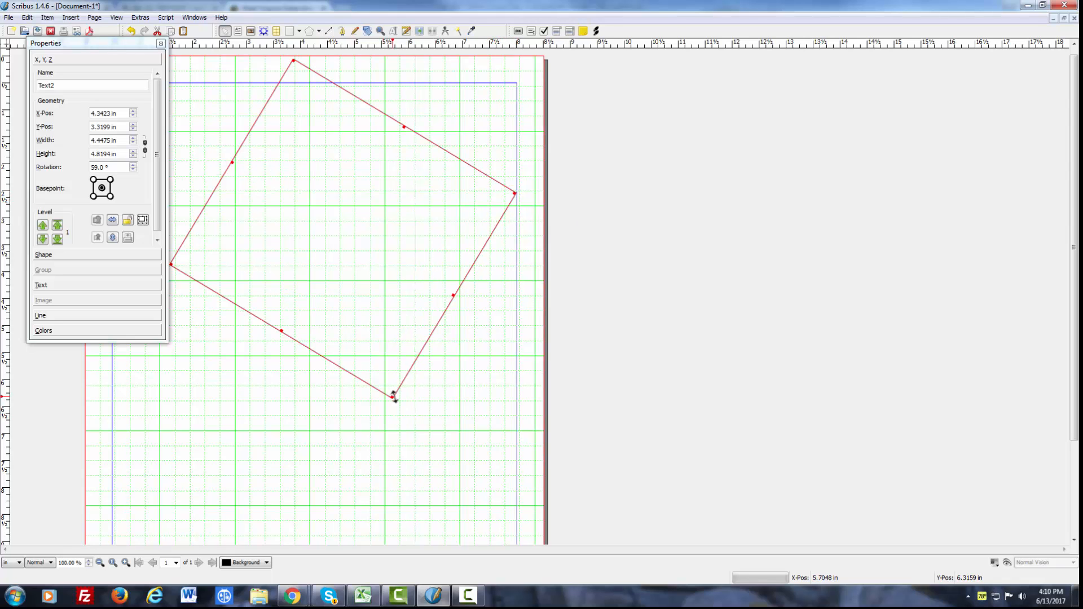
left_click_drag(393, 399, 373, 409)
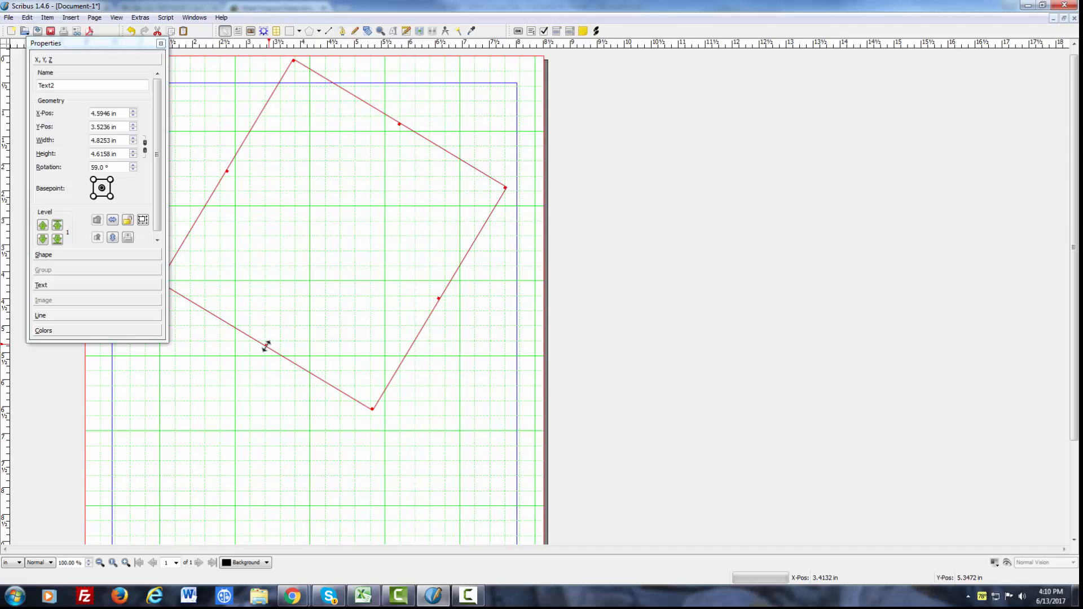
Enlarge the rotated frame from its sides and lower corner to about 6.77 in wide and 5.30 in high
left_click_drag(266, 346, 232, 381)
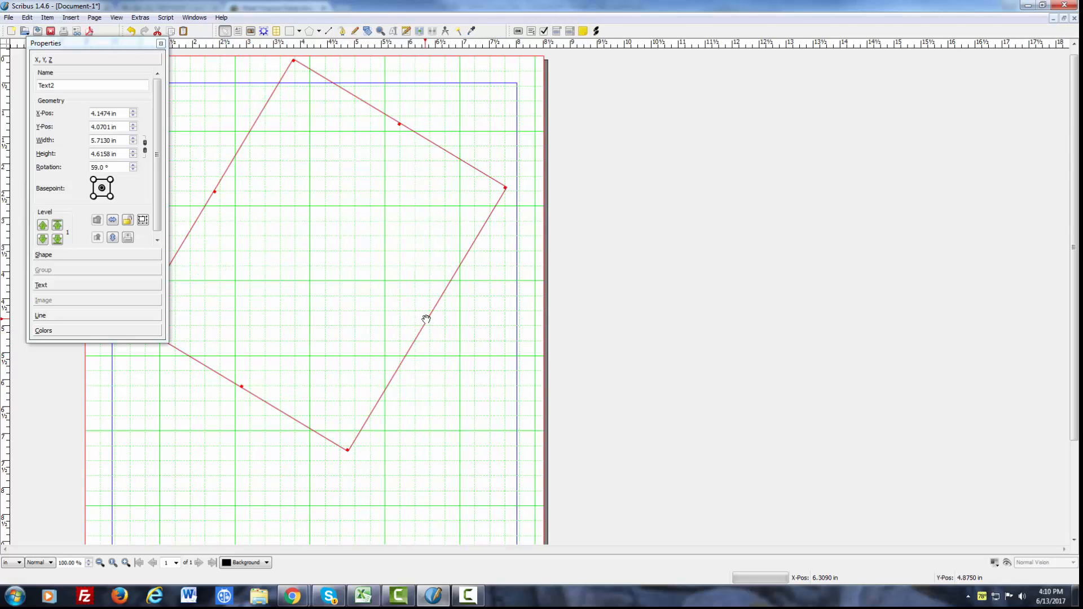
left_click_drag(429, 316, 441, 328)
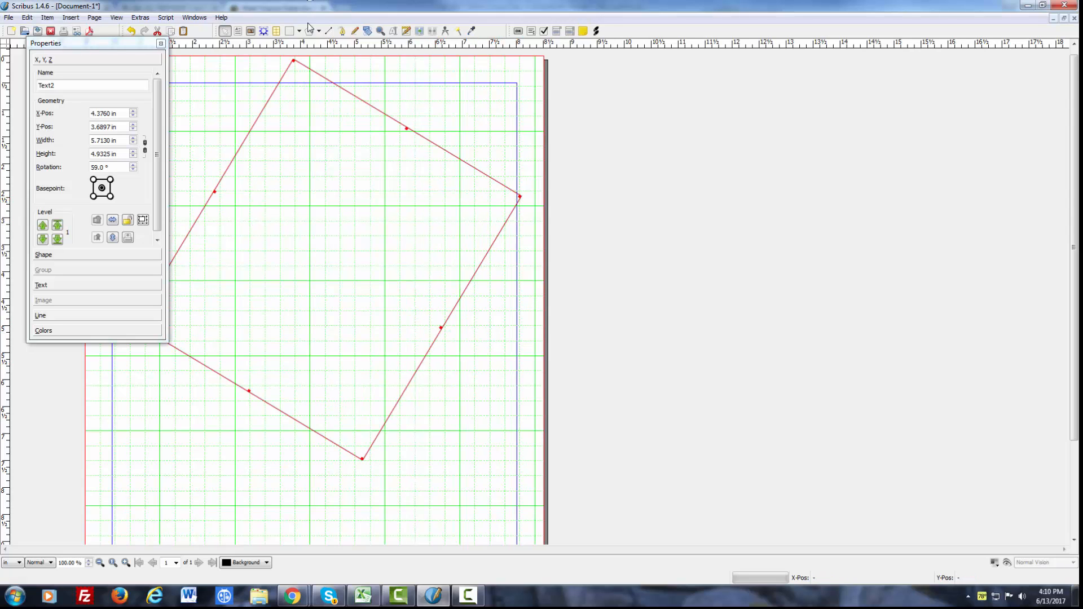
scroll(361, 479, "down", 1)
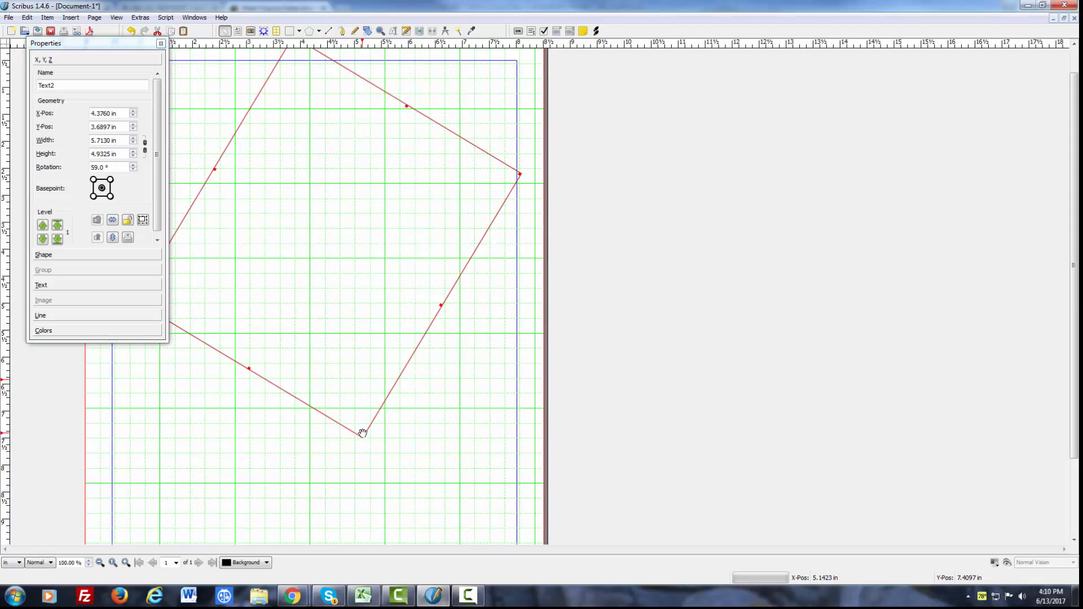
left_click_drag(362, 436, 363, 472)
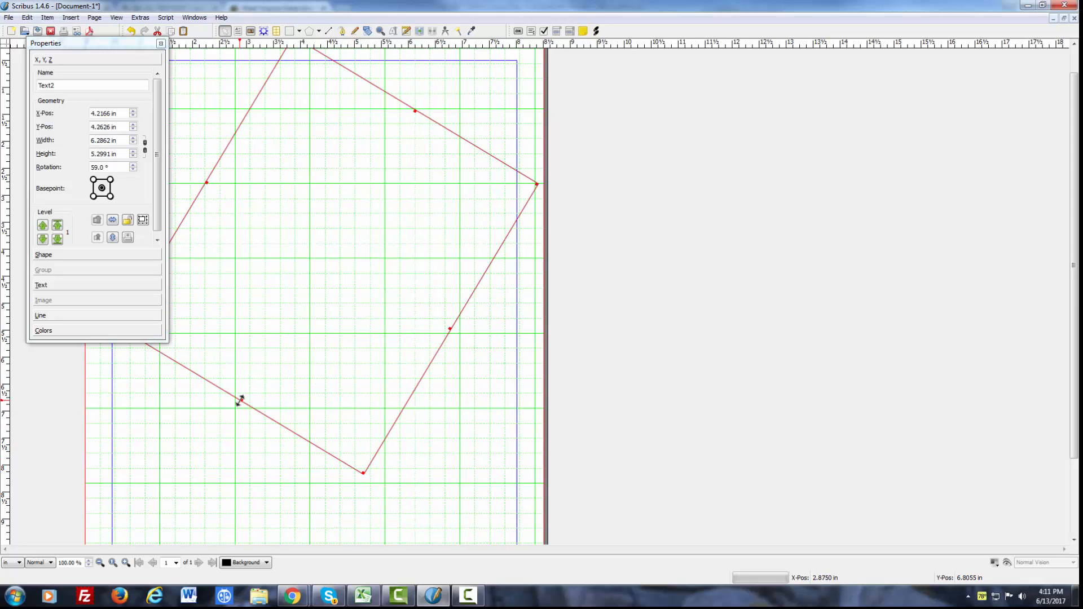
left_click_drag(240, 400, 225, 421)
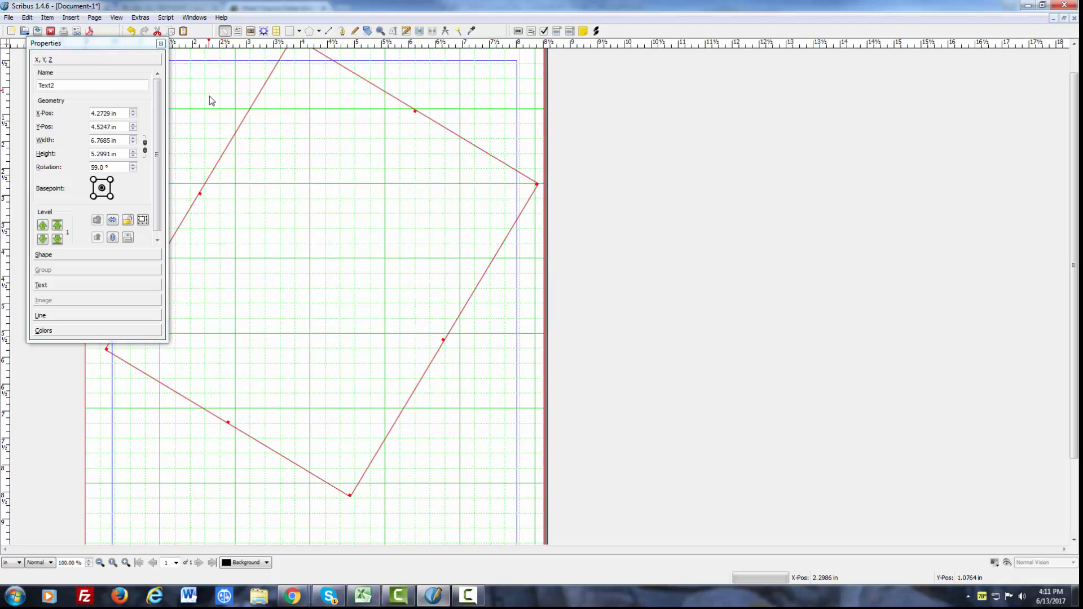
scroll(186, 233, "up", 1)
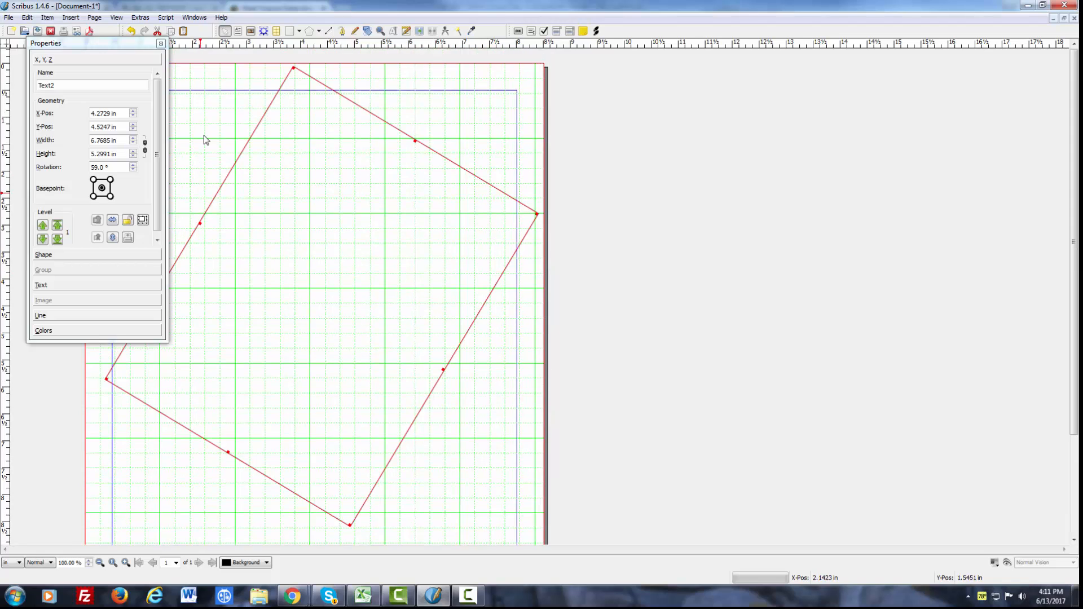